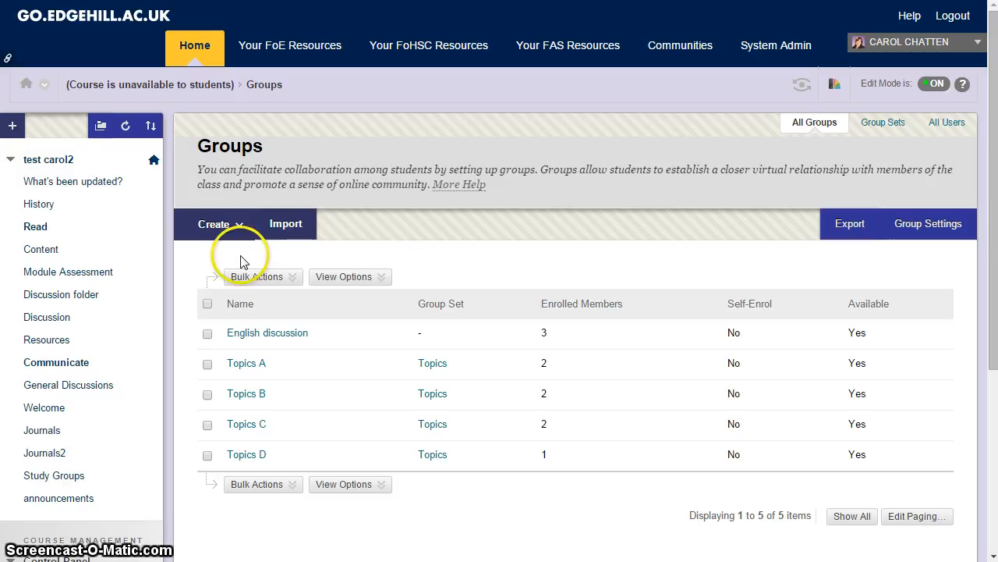
Start a new self-enrol group set and name it "Seminar choice".
{"action": "left_click", "coordinate": [238, 227]}
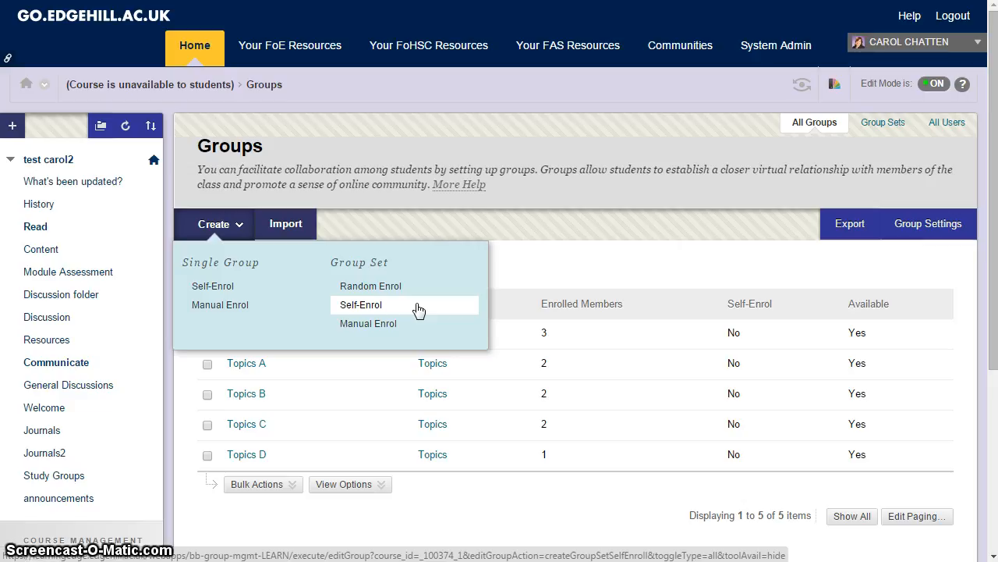
{"action": "left_click", "coordinate": [419, 310]}
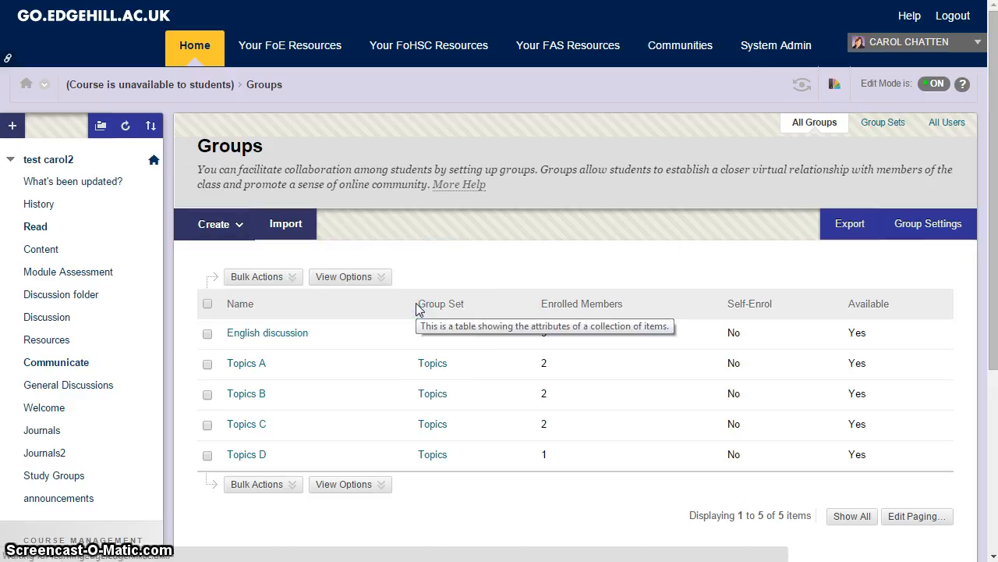
{"action": "left_click", "coordinate": [377, 295]}
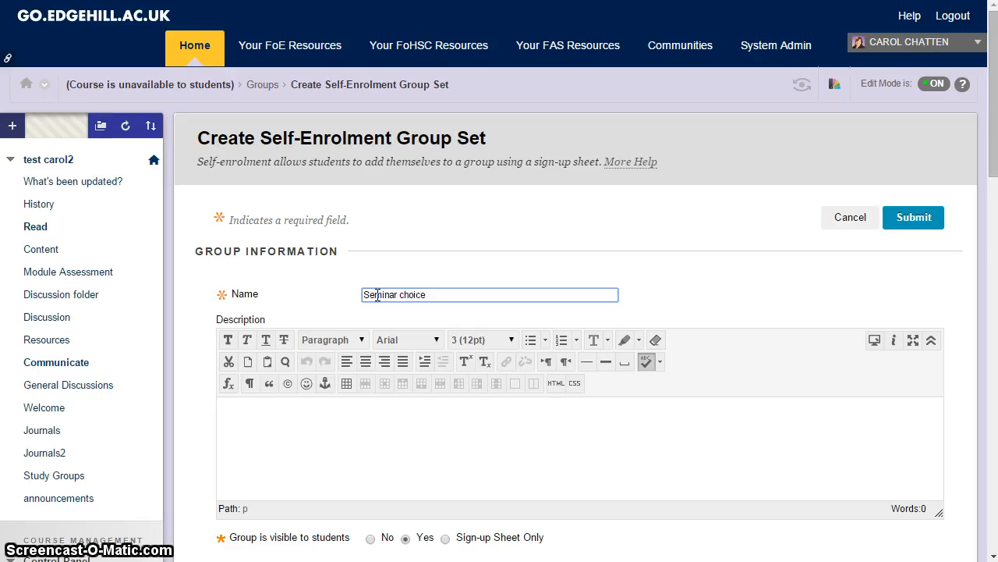
Examine the choices for the group's visibility to students, including Sign-up Sheet Only.
{"action": "scroll", "coordinate": [377, 295], "scroll_direction": "down", "scroll_amount": 3}
{"action": "scroll", "coordinate": [376, 294], "scroll_direction": "down", "scroll_amount": 2}
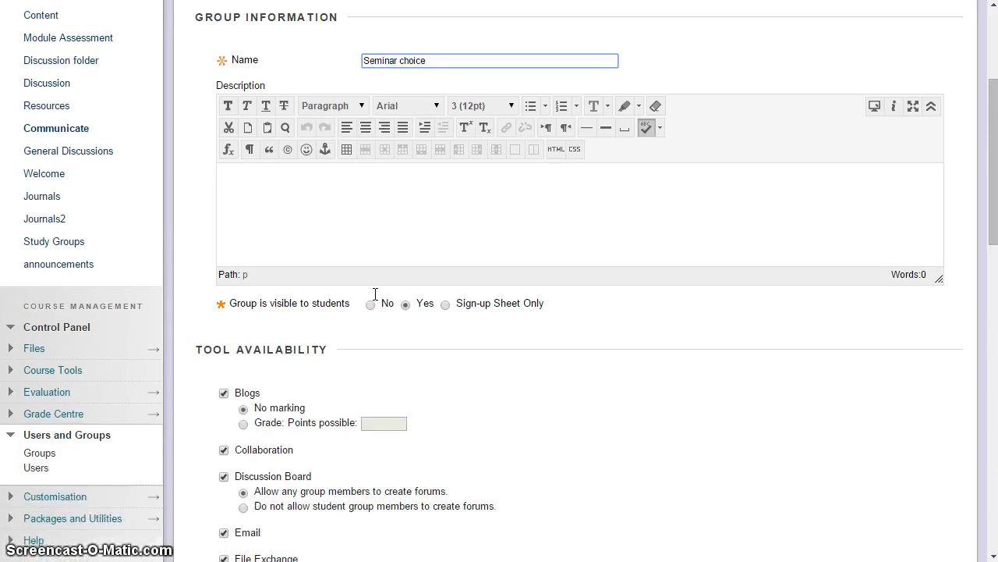
{"action": "left_click_drag", "start_coordinate": [231, 306], "coordinate": [339, 306]}
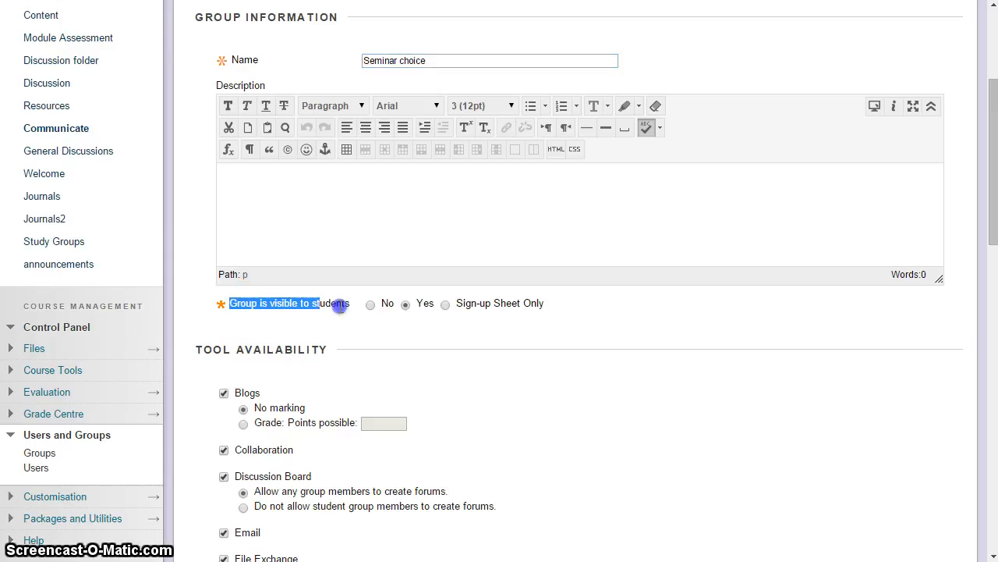
{"action": "left_click", "coordinate": [371, 337]}
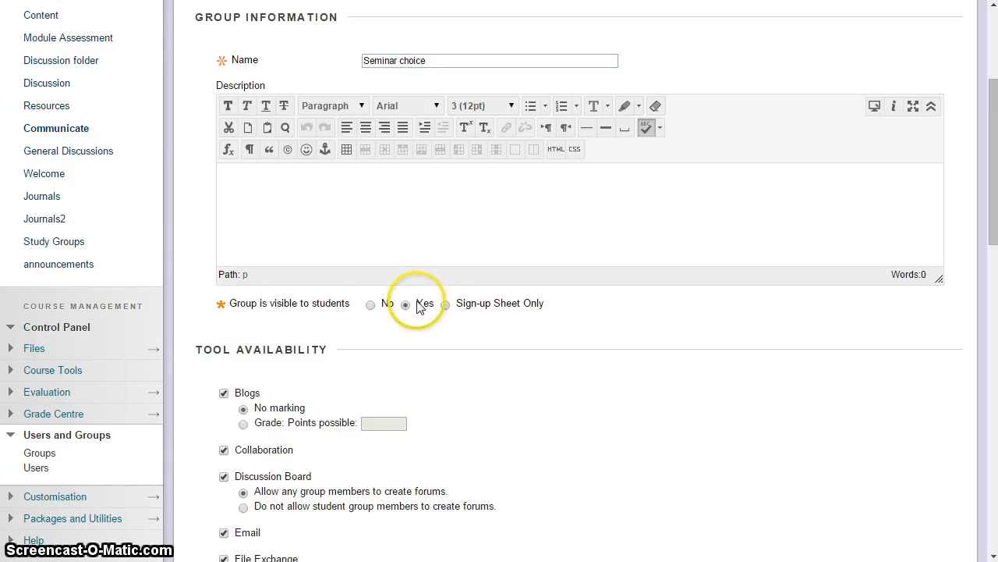
{"action": "left_click_drag", "start_coordinate": [415, 304], "coordinate": [552, 303]}
{"action": "left_click", "coordinate": [461, 312]}
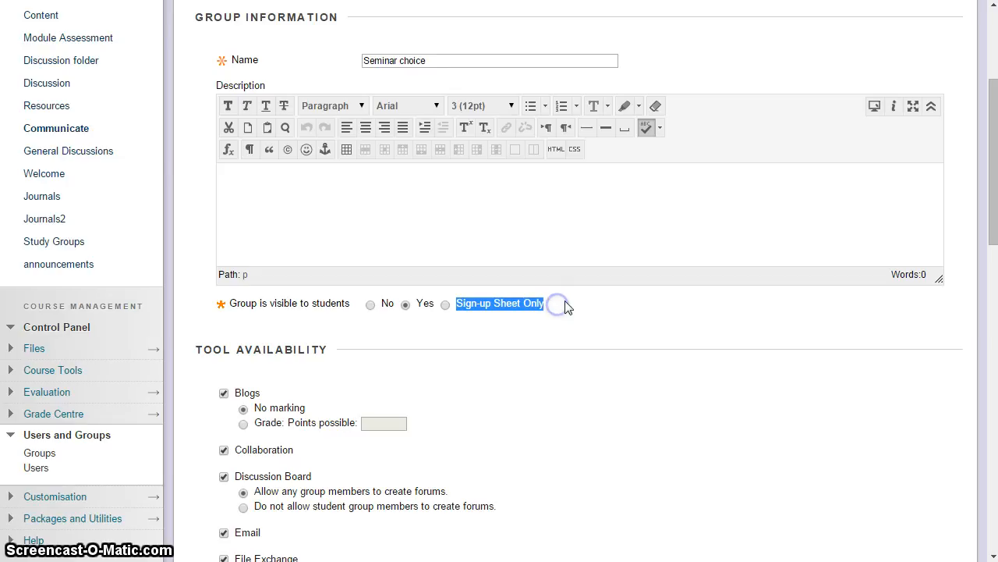
{"action": "left_click", "coordinate": [550, 316]}
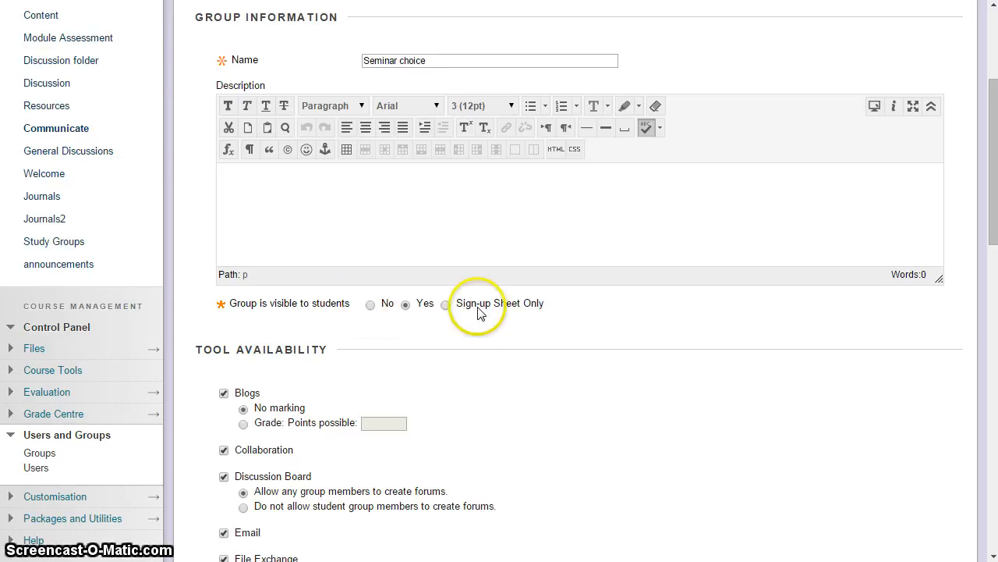
Disable every group tool, from Blogs, Collaboration and Discussion Board through to the Campus Pack tools and Wikis.
{"action": "scroll", "coordinate": [598, 314], "scroll_direction": "down", "scroll_amount": 3}
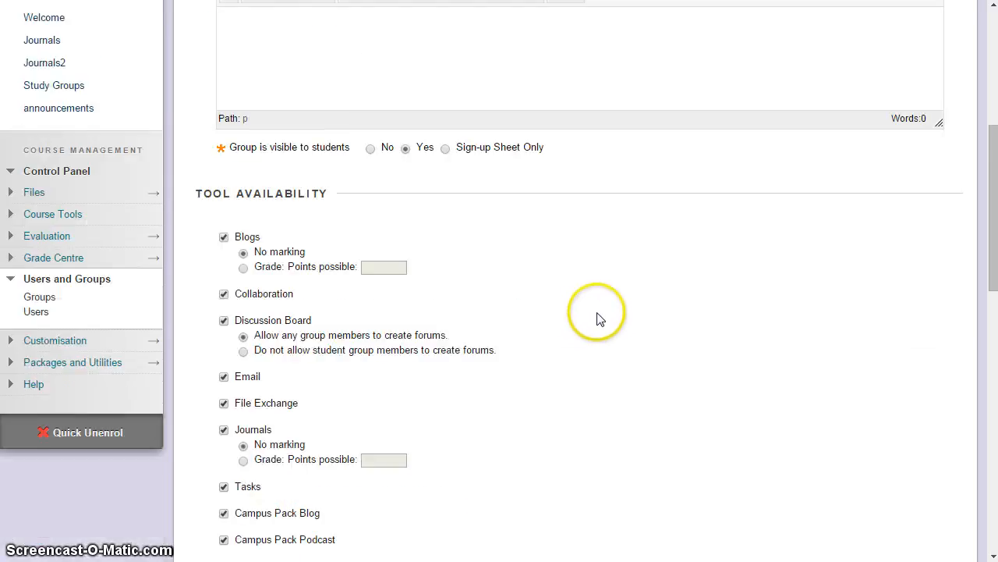
{"action": "left_click", "coordinate": [224, 159]}
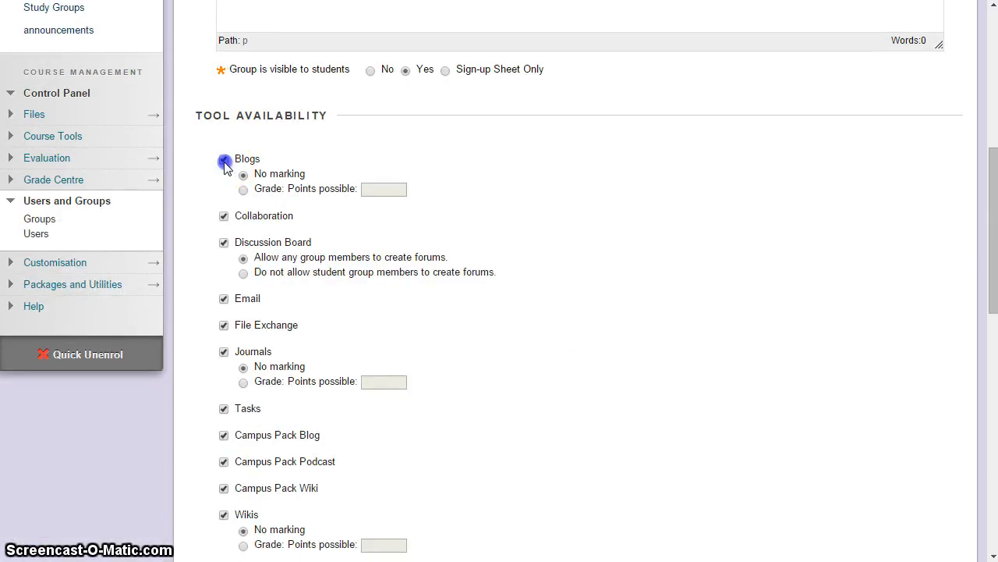
{"action": "left_click", "coordinate": [224, 216]}
{"action": "left_click", "coordinate": [224, 243]}
{"action": "left_click", "coordinate": [224, 299]}
{"action": "left_click", "coordinate": [224, 325]}
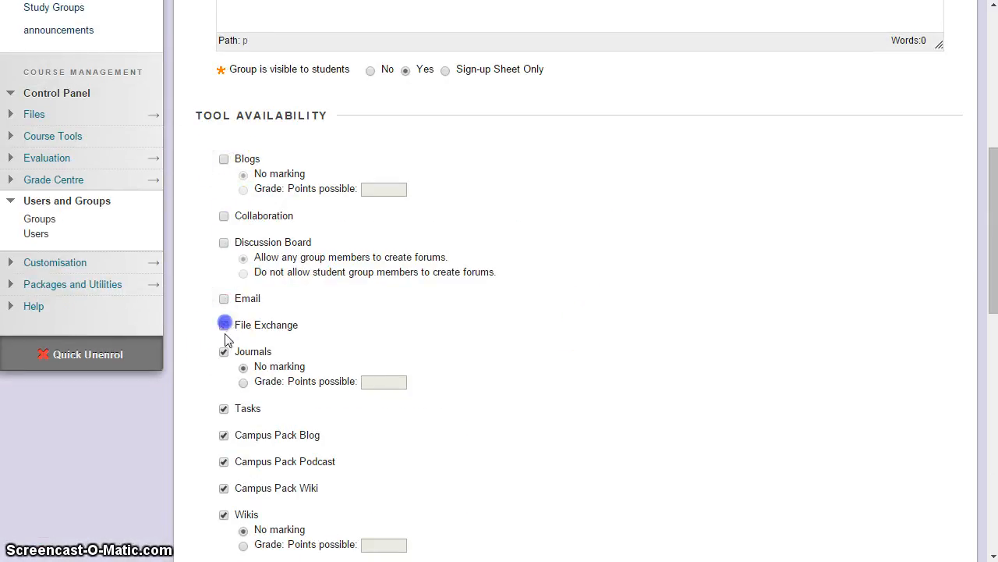
{"action": "left_click", "coordinate": [223, 352]}
{"action": "left_click", "coordinate": [224, 409]}
{"action": "left_click", "coordinate": [223, 435]}
{"action": "scroll", "coordinate": [226, 439], "scroll_direction": "down", "scroll_amount": 2}
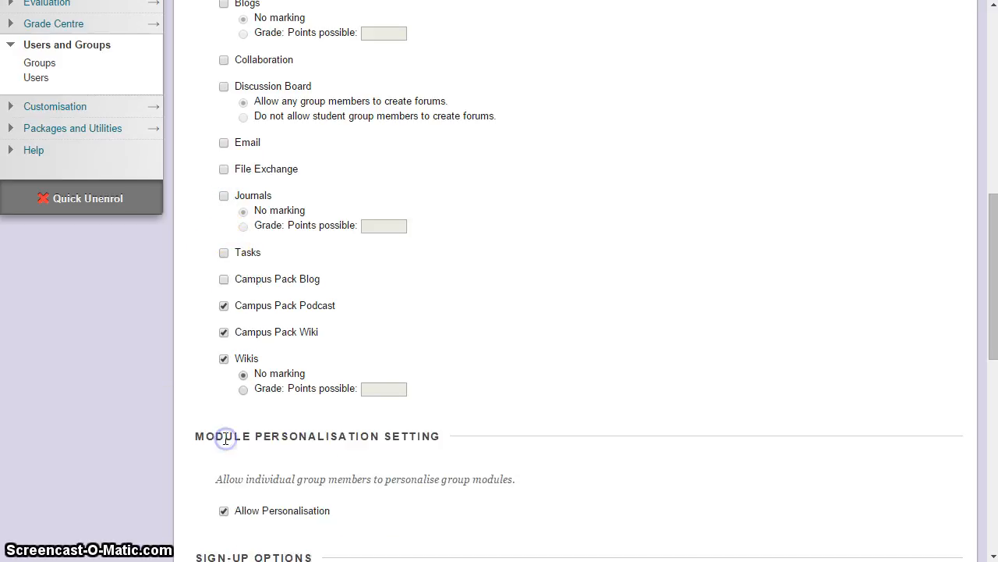
{"action": "left_click", "coordinate": [224, 305]}
{"action": "left_click", "coordinate": [224, 332]}
{"action": "left_click", "coordinate": [224, 358]}
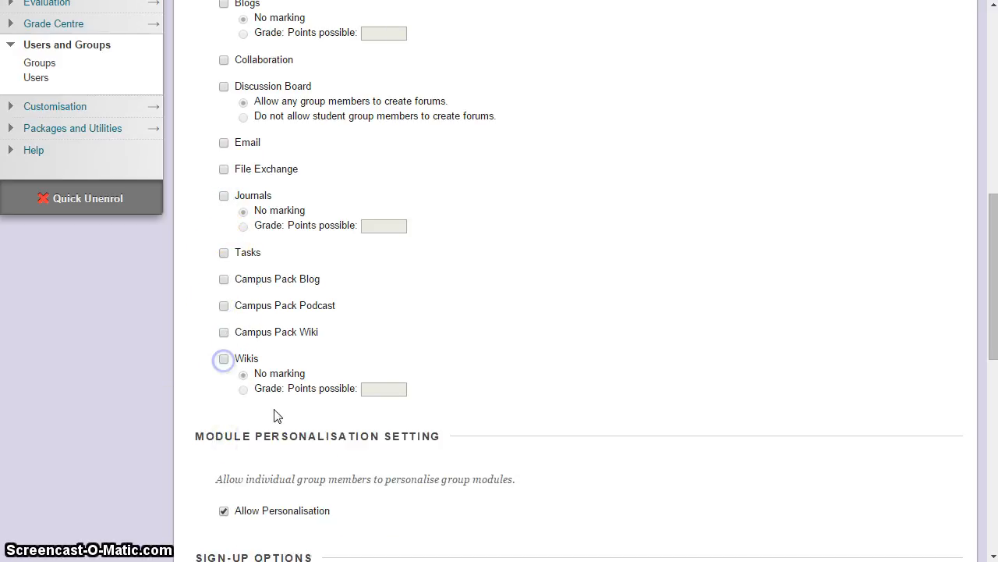
{"action": "left_click", "coordinate": [535, 402]}
Turn off Allow Personalisation so group members cannot personalise group modules.
{"action": "scroll", "coordinate": [537, 406], "scroll_direction": "down", "scroll_amount": 1}
{"action": "scroll", "coordinate": [535, 406], "scroll_direction": "down", "scroll_amount": 2}
{"action": "left_click", "coordinate": [248, 278]}
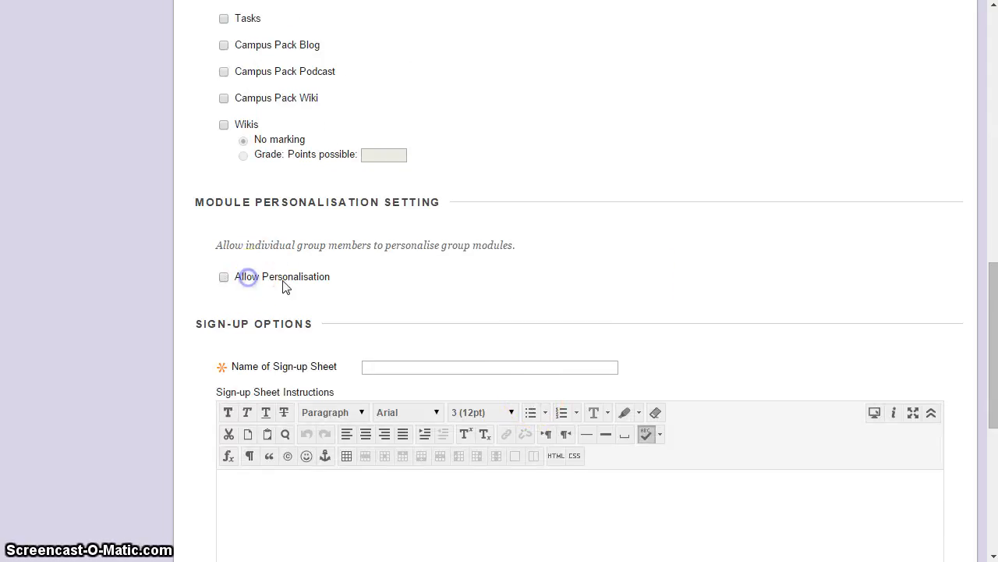
Name the sign-up sheet "Seminar" in the sign-up options.
{"action": "scroll", "coordinate": [688, 281], "scroll_direction": "down", "scroll_amount": 3}
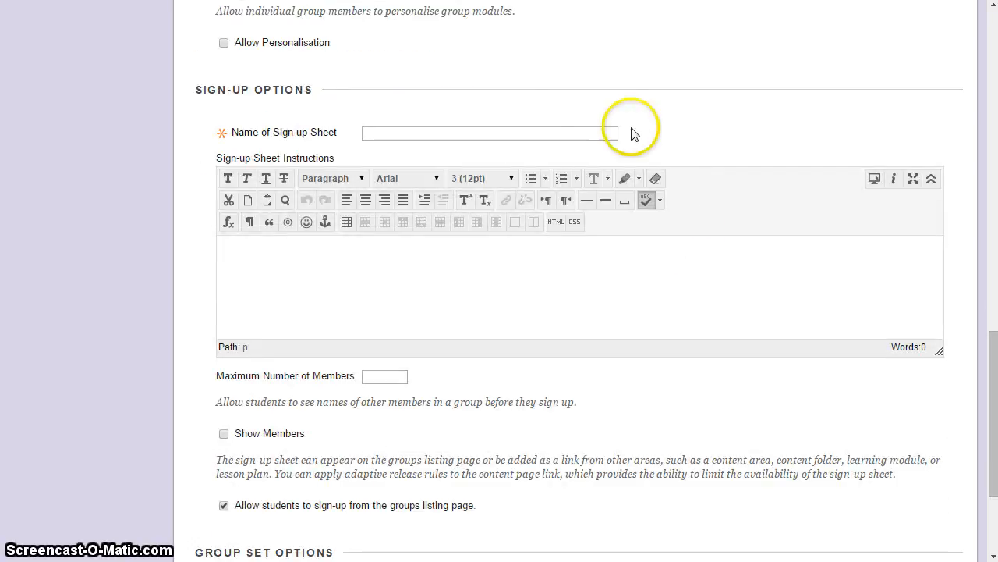
{"action": "left_click", "coordinate": [373, 133]}
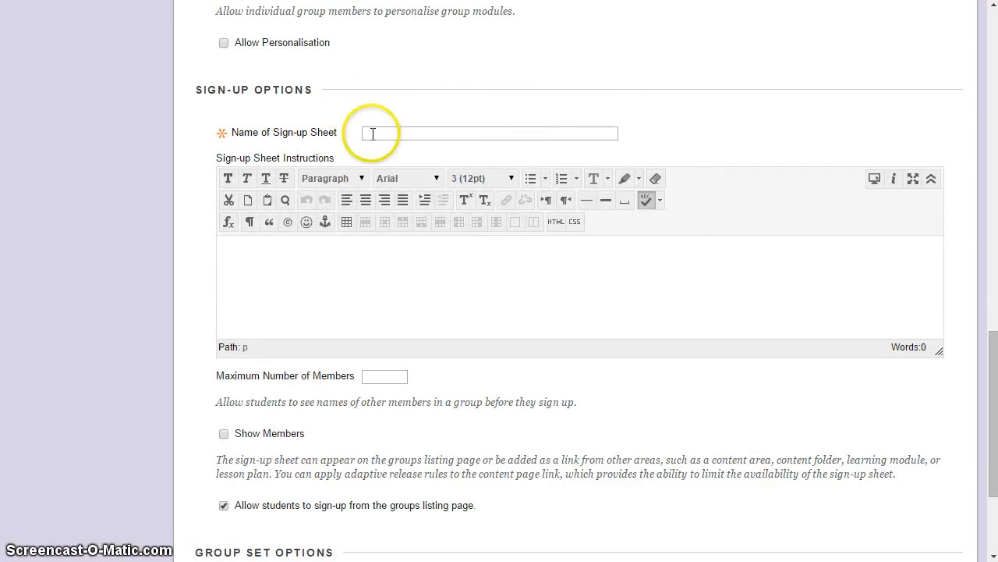
{"action": "left_click", "coordinate": [373, 134]}
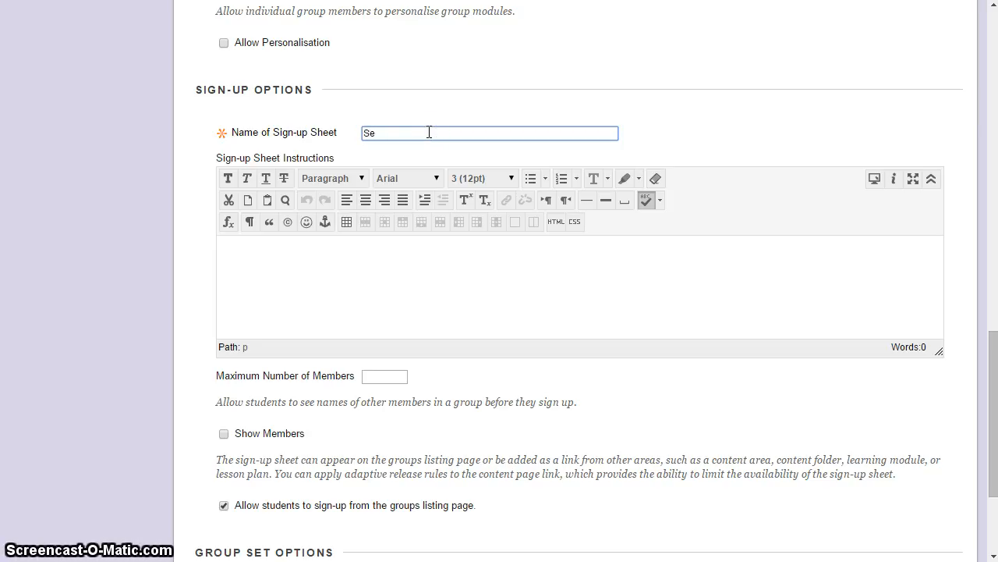
{"action": "type", "text": "Seminar A"}
{"action": "scroll", "coordinate": [419, 132], "scroll_direction": "down", "scroll_amount": 1}
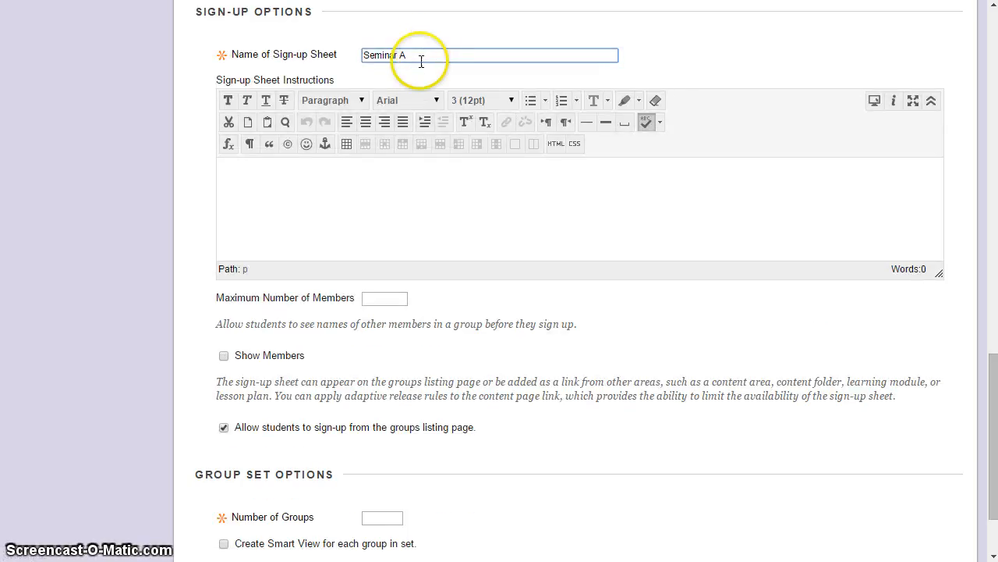
{"action": "key", "text": "BackSpace"}
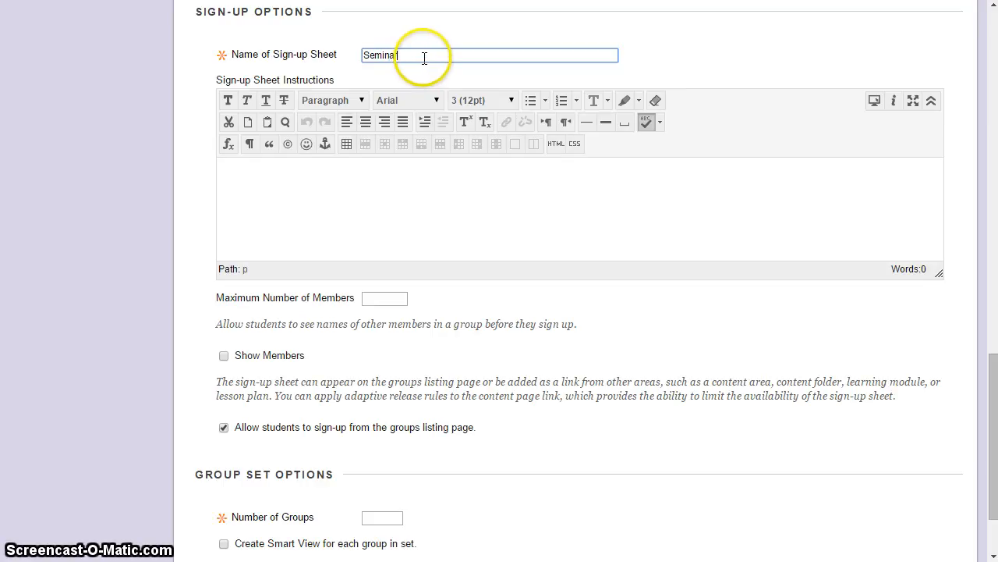
{"action": "type", "text": "r"}
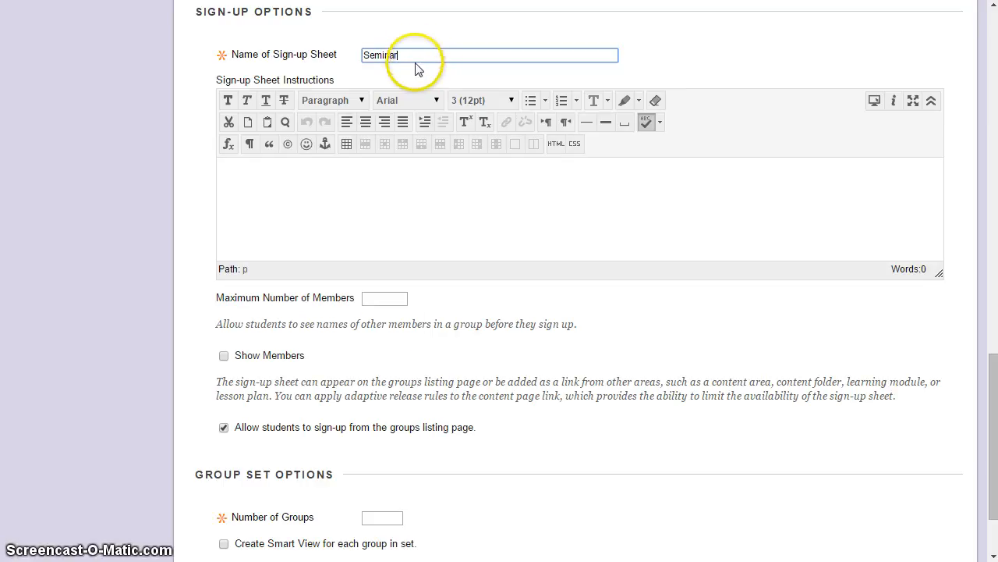
Set the maximum number of members to 20 and enable Show Members for students signing up.
{"action": "left_click", "coordinate": [378, 298]}
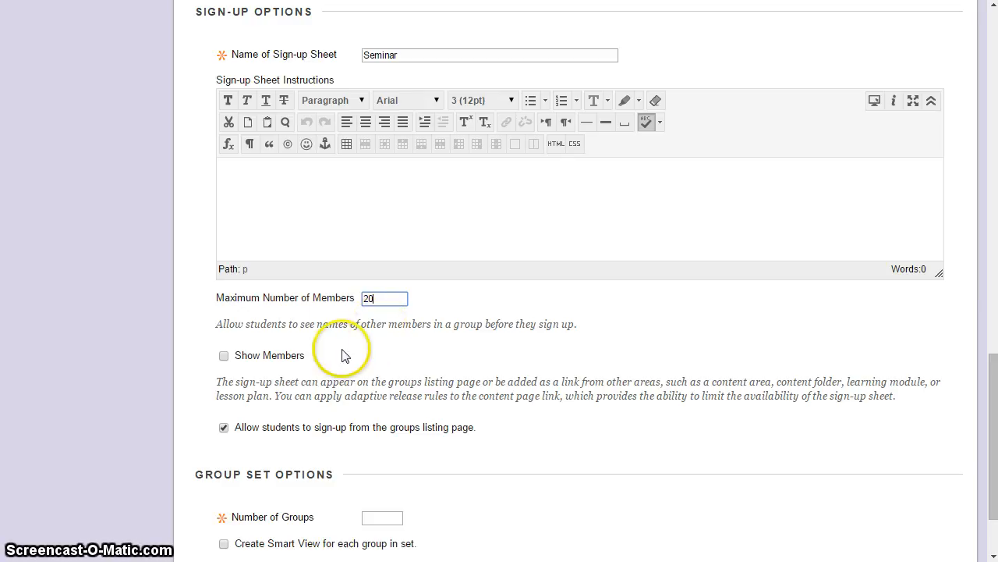
{"action": "left_click", "coordinate": [251, 359]}
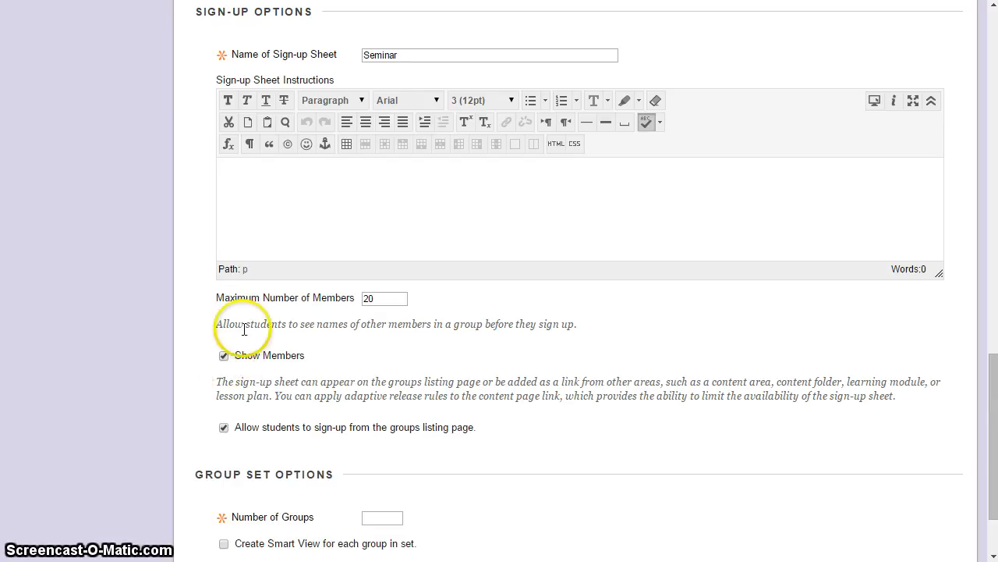
Set the number of groups in the set to 3.
{"action": "scroll", "coordinate": [195, 393], "scroll_direction": "down", "scroll_amount": 1}
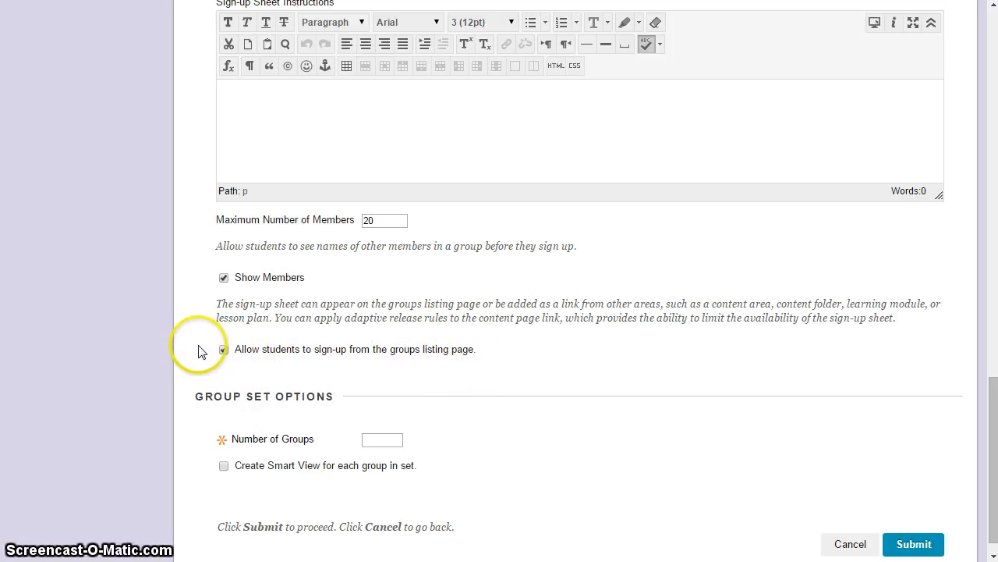
{"action": "scroll", "coordinate": [185, 361], "scroll_direction": "down", "scroll_amount": 1}
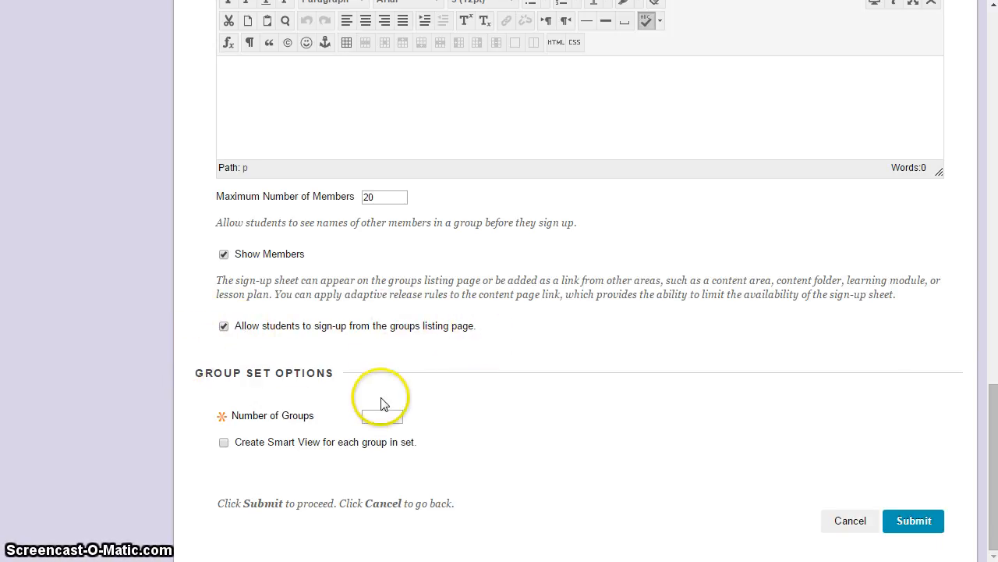
{"action": "left_click", "coordinate": [383, 439]}
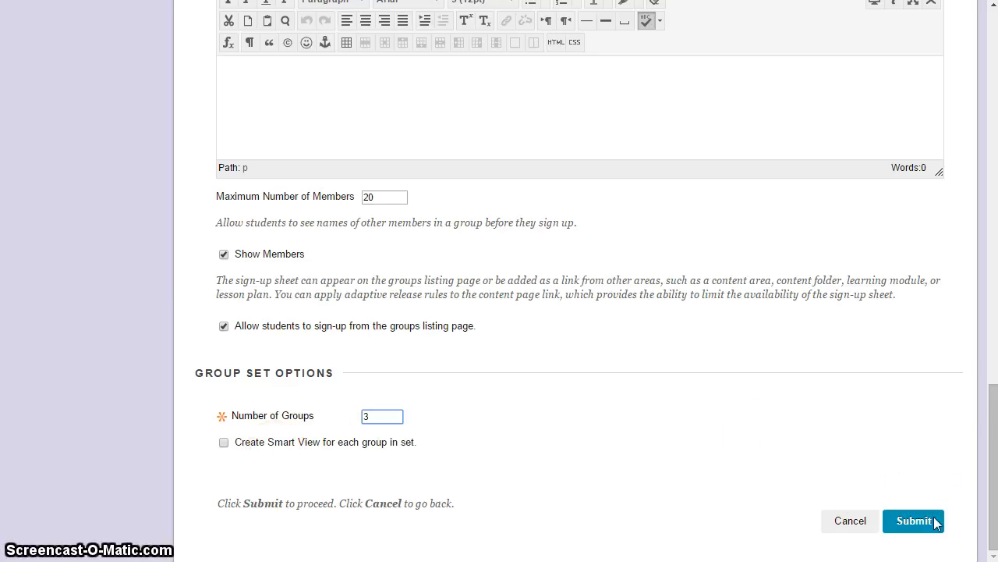
Review the completed form, checking the set's name, visibility, tool availability, sign-up options and number of groups.
{"action": "scroll", "coordinate": [936, 523], "scroll_direction": "up", "scroll_amount": 20}
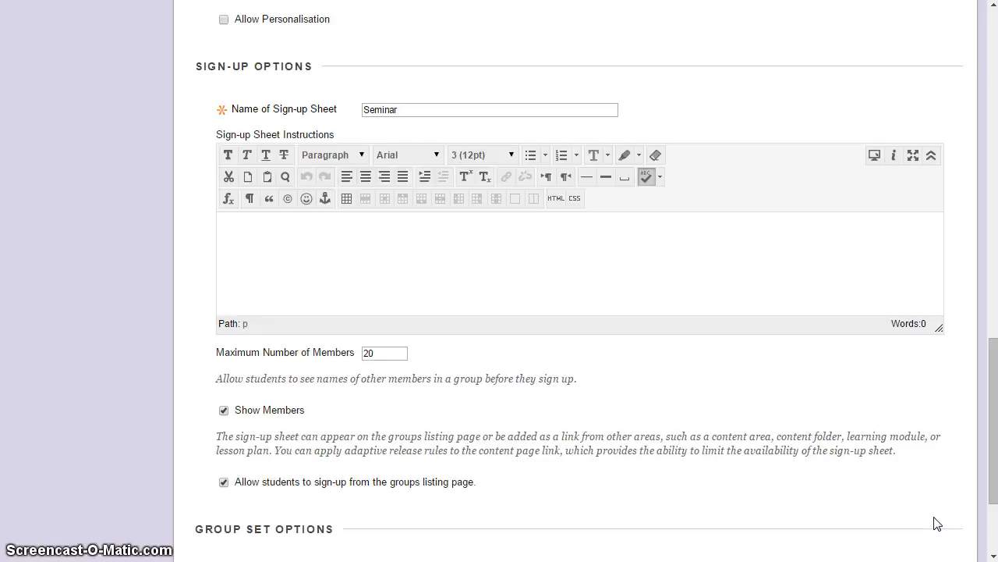
{"action": "scroll", "coordinate": [937, 523], "scroll_direction": "up", "scroll_amount": 1}
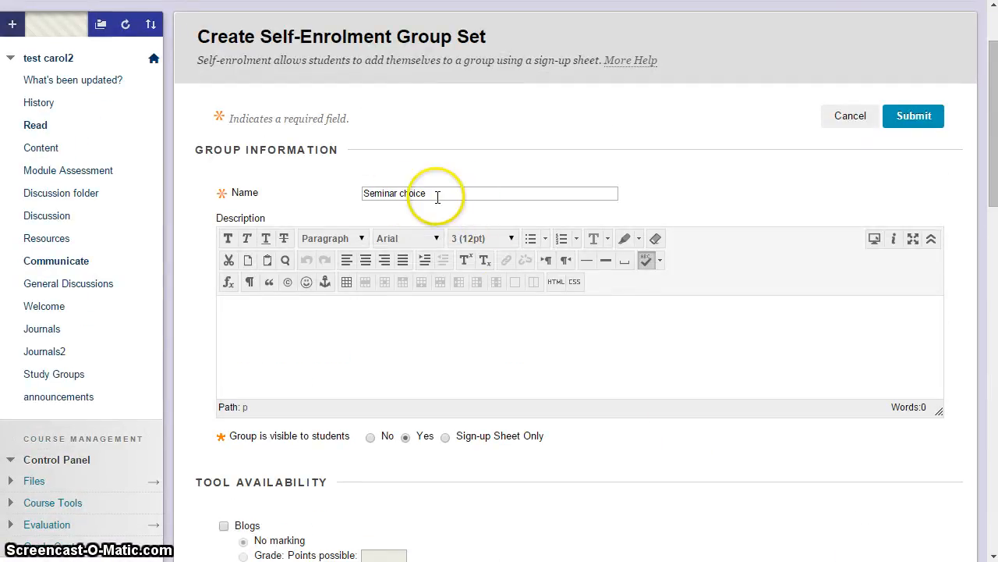
{"action": "scroll", "coordinate": [684, 456], "scroll_direction": "down", "scroll_amount": 3}
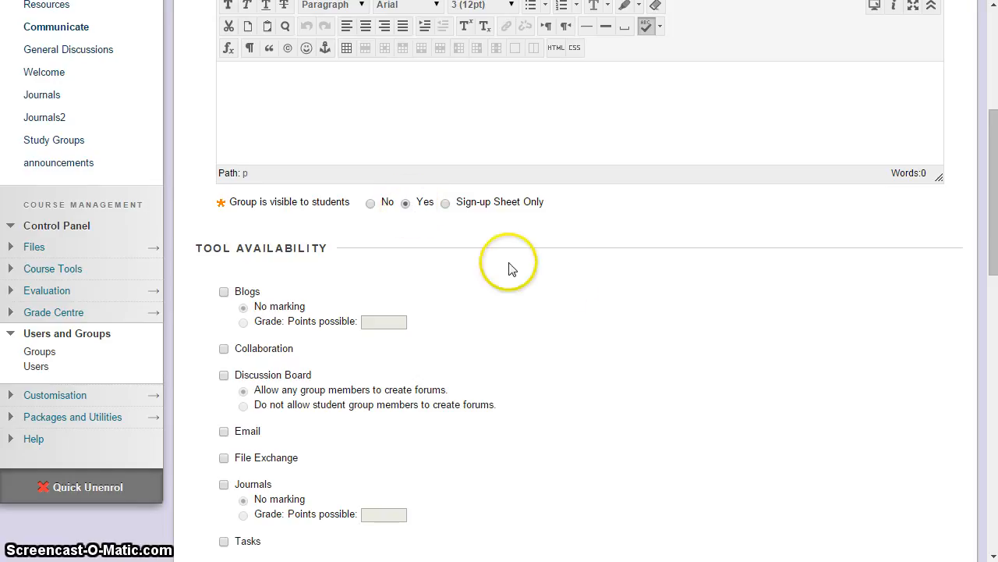
{"action": "scroll", "coordinate": [676, 294], "scroll_direction": "down", "scroll_amount": 2}
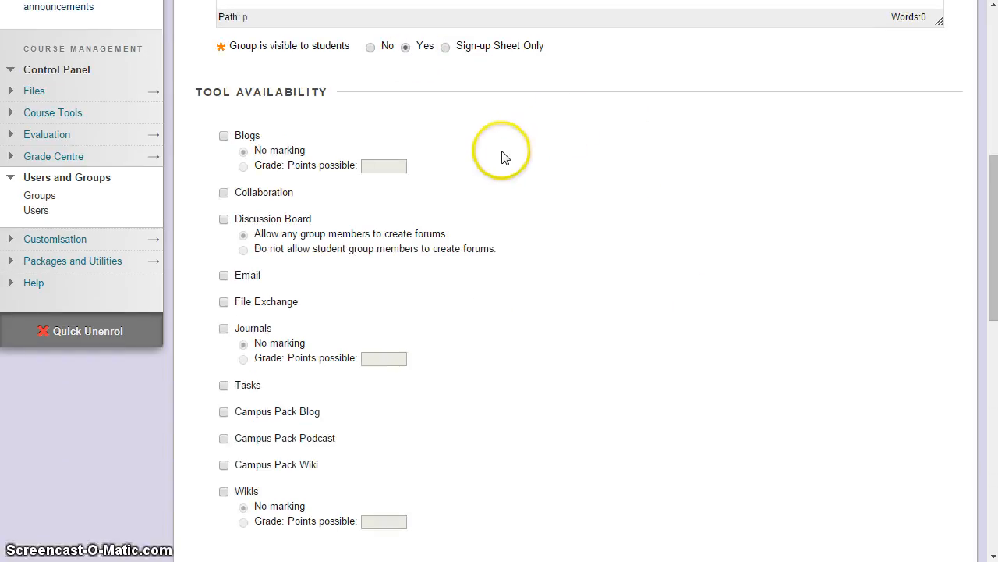
{"action": "scroll", "coordinate": [742, 471], "scroll_direction": "down", "scroll_amount": 6}
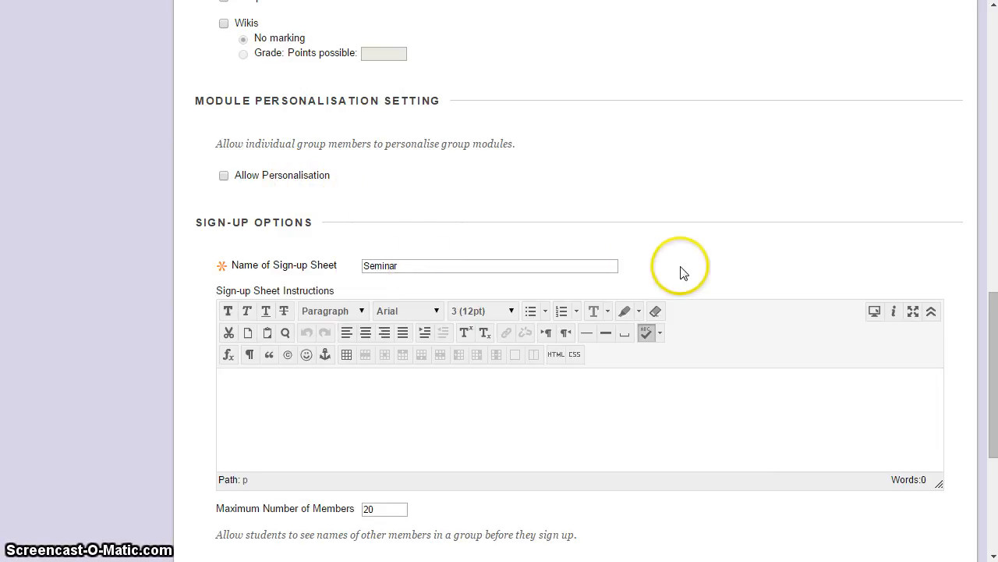
{"action": "scroll", "coordinate": [734, 259], "scroll_direction": "down", "scroll_amount": 2}
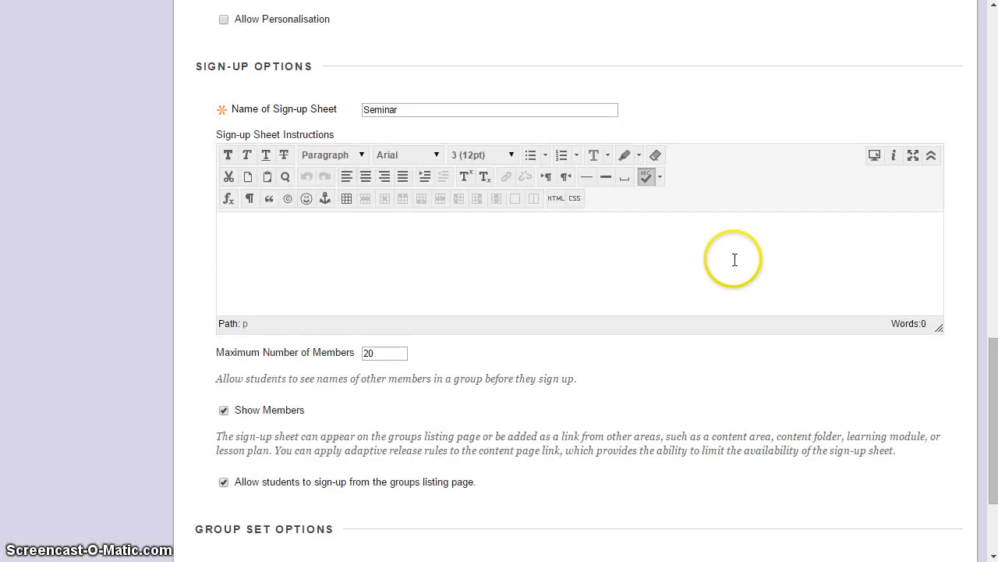
{"action": "scroll", "coordinate": [734, 259], "scroll_direction": "down", "scroll_amount": 1}
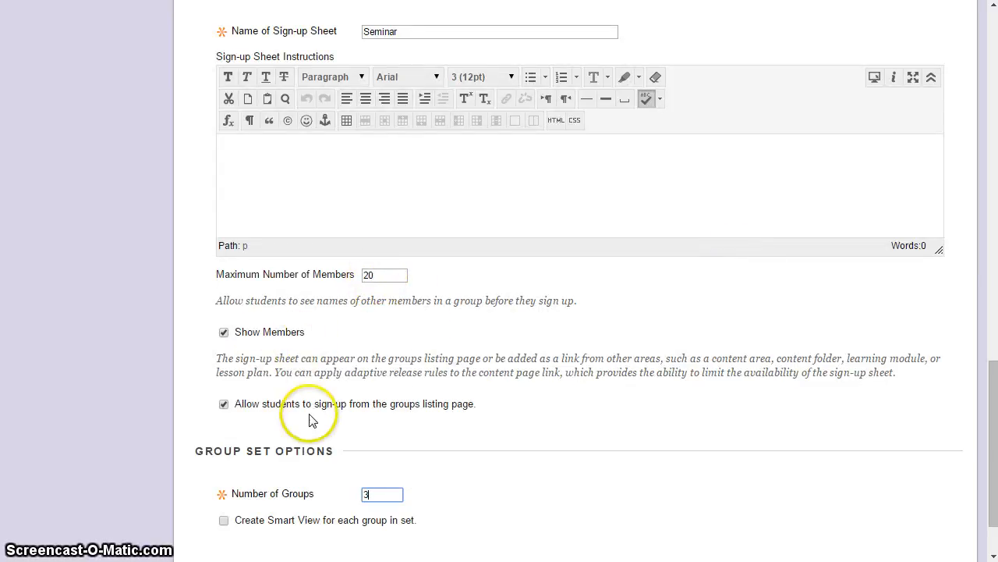
{"action": "scroll", "coordinate": [646, 392], "scroll_direction": "down", "scroll_amount": 1}
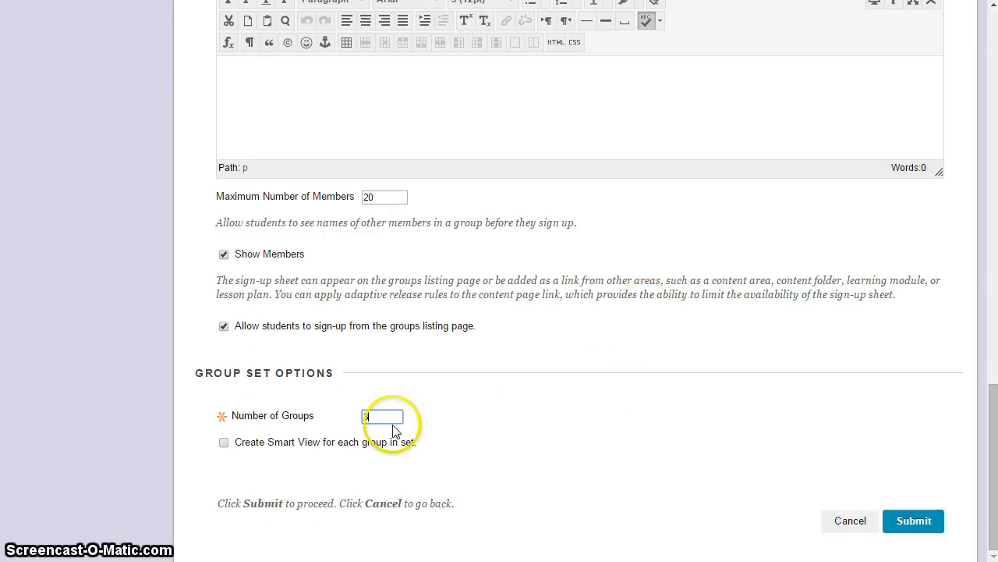
Submit the self-enrolment group set and display the course's list of group sets.
{"action": "left_click", "coordinate": [920, 518]}
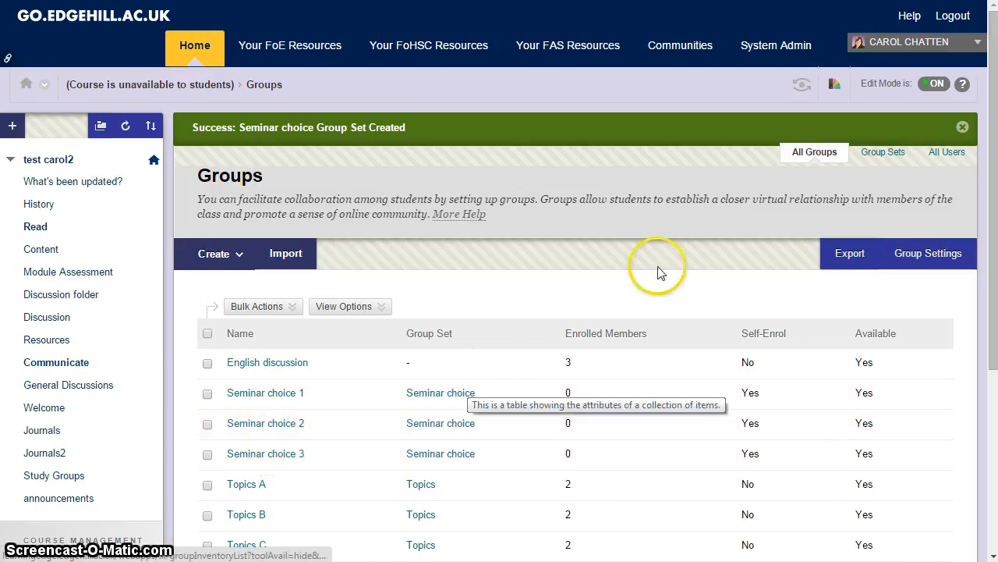
{"action": "left_click", "coordinate": [894, 153]}
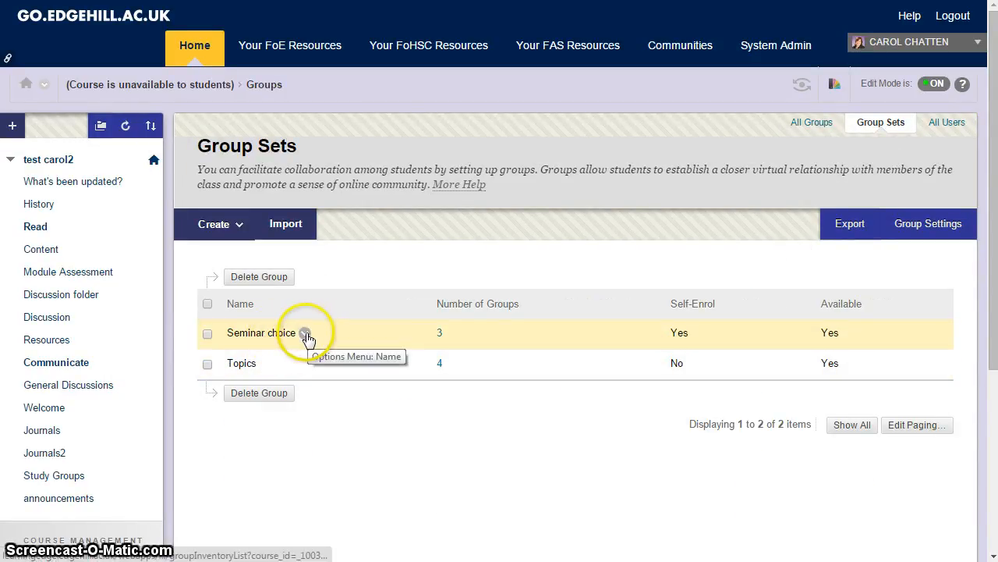
Open the Seminar choice set's membership for editing and rename its three groups Seminar A, Seminar B and Seminar C.
{"action": "left_click", "coordinate": [306, 333]}
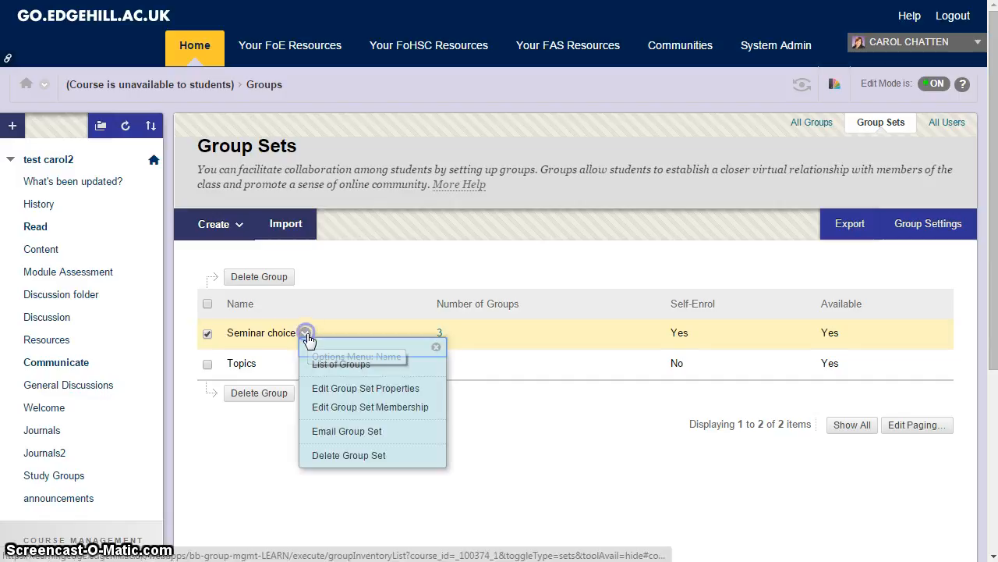
{"action": "left_click", "coordinate": [330, 407]}
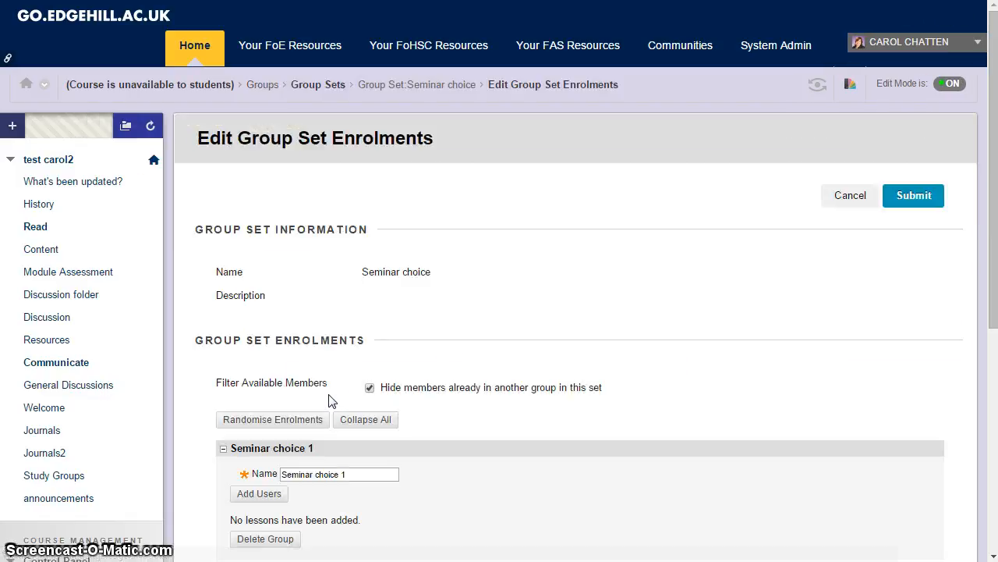
{"action": "left_click", "coordinate": [619, 354]}
{"action": "scroll", "coordinate": [619, 354], "scroll_direction": "down", "scroll_amount": 3}
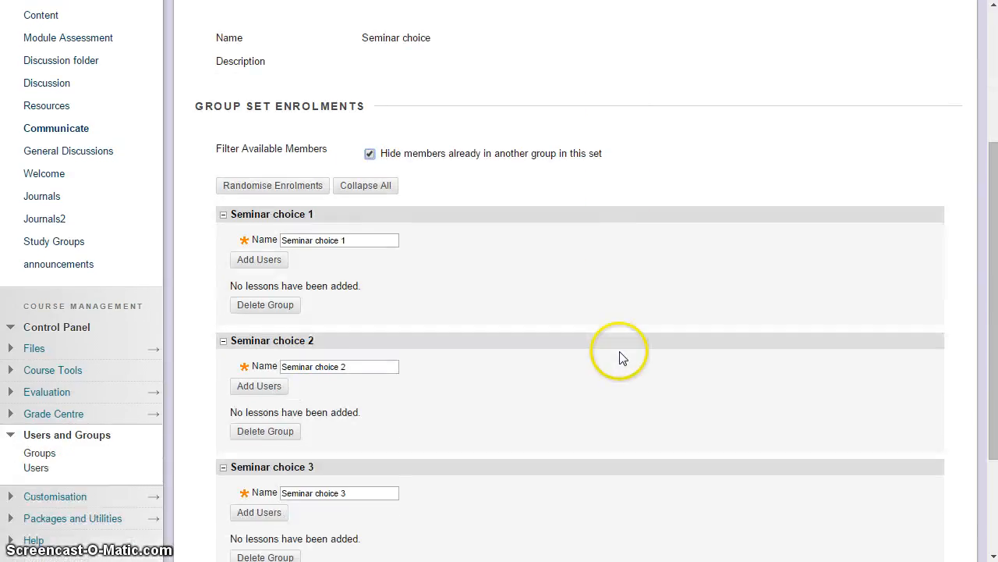
{"action": "scroll", "coordinate": [620, 357], "scroll_direction": "down", "scroll_amount": 1}
{"action": "left_click", "coordinate": [355, 162]}
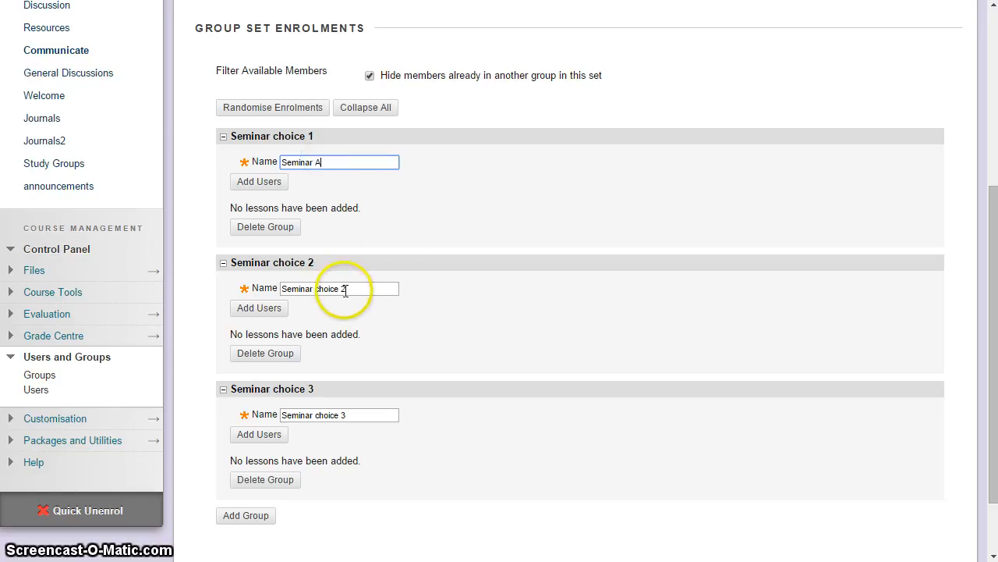
{"action": "left_click_drag", "start_coordinate": [346, 289], "coordinate": [332, 288]}
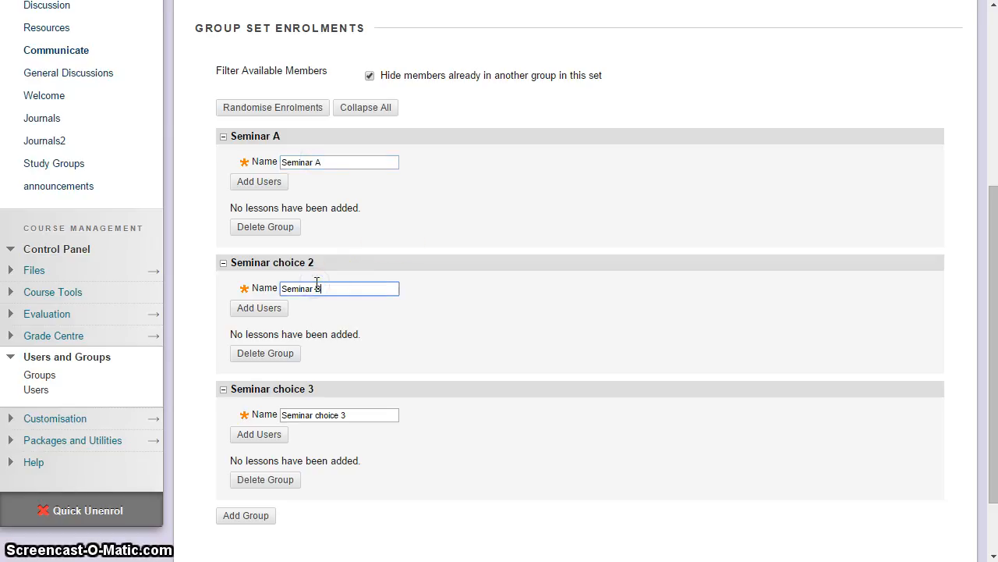
{"action": "left_click_drag", "start_coordinate": [348, 414], "coordinate": [318, 414]}
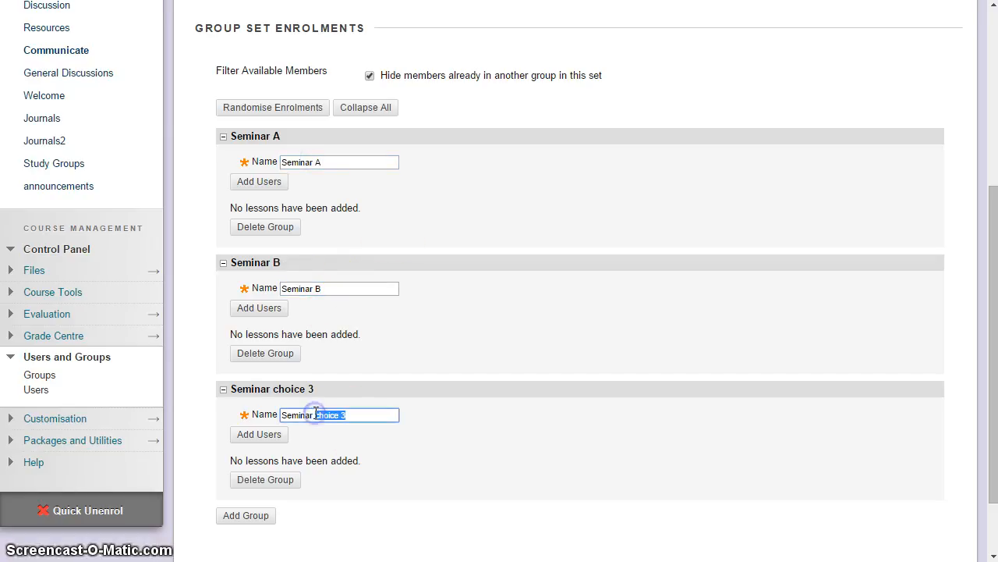
{"action": "type", "text": "C"}
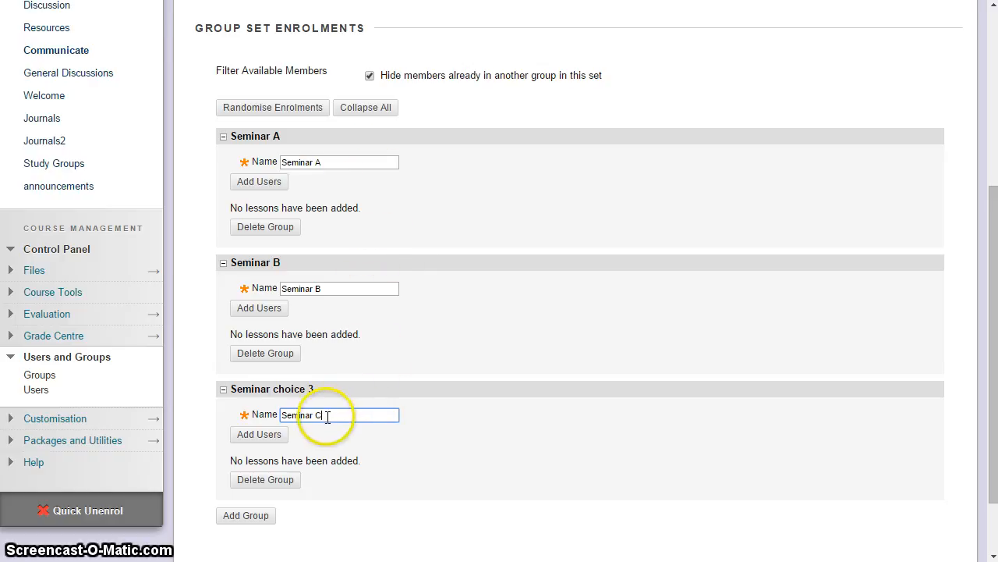
Extend the group names to "Seminar A - Tuesday afternoon", "Seminar B - Wednesday morning" and "Seminar C - Friday morning".
{"action": "left_click", "coordinate": [350, 166]}
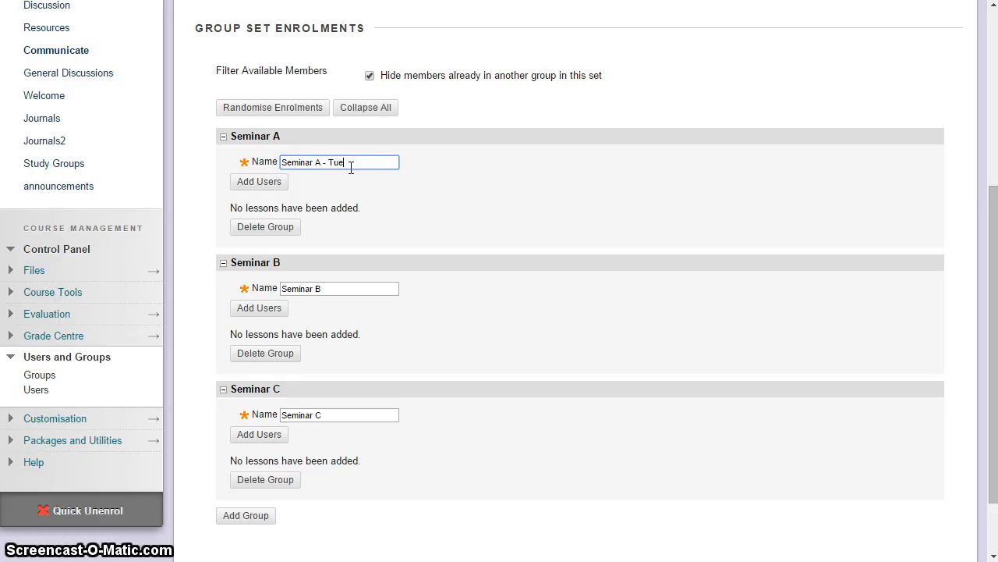
{"action": "type", "text": "- Tuesday afternoon"}
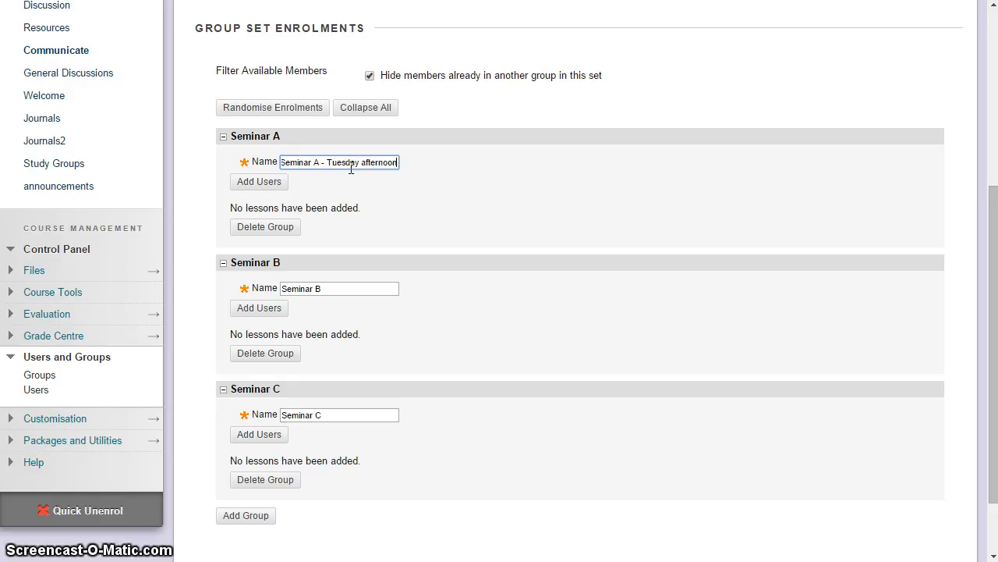
{"action": "left_click", "coordinate": [362, 290]}
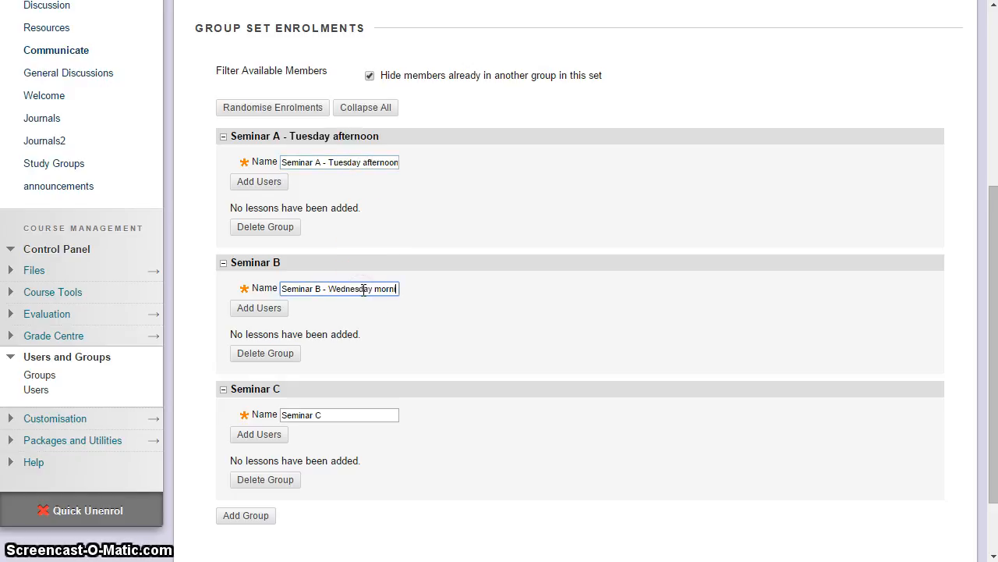
{"action": "left_click", "coordinate": [369, 414]}
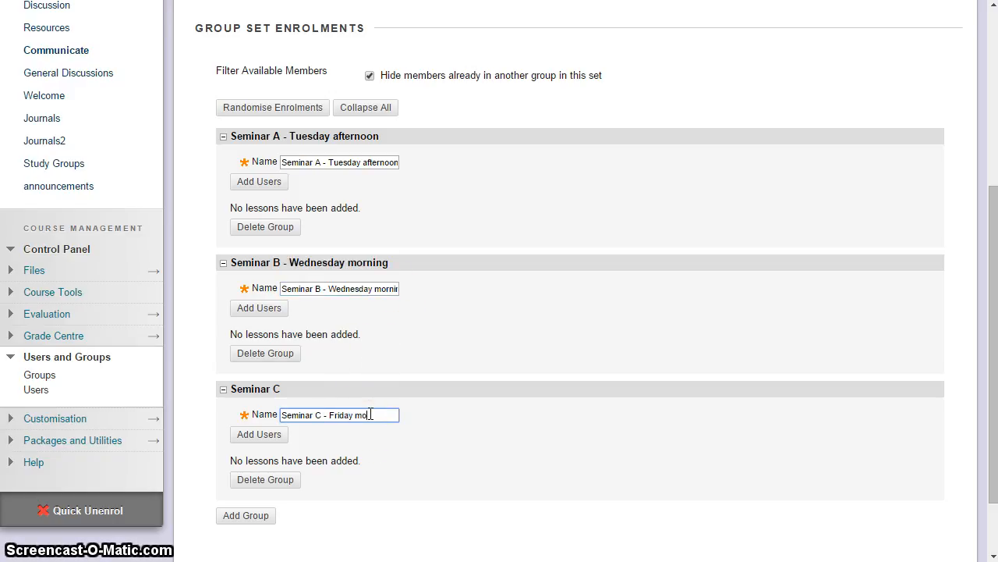
{"action": "left_click", "coordinate": [371, 398]}
Check the three renamed seminar groups and submit the group set enrolment changes.
{"action": "scroll", "coordinate": [371, 404], "scroll_direction": "down", "scroll_amount": 1}
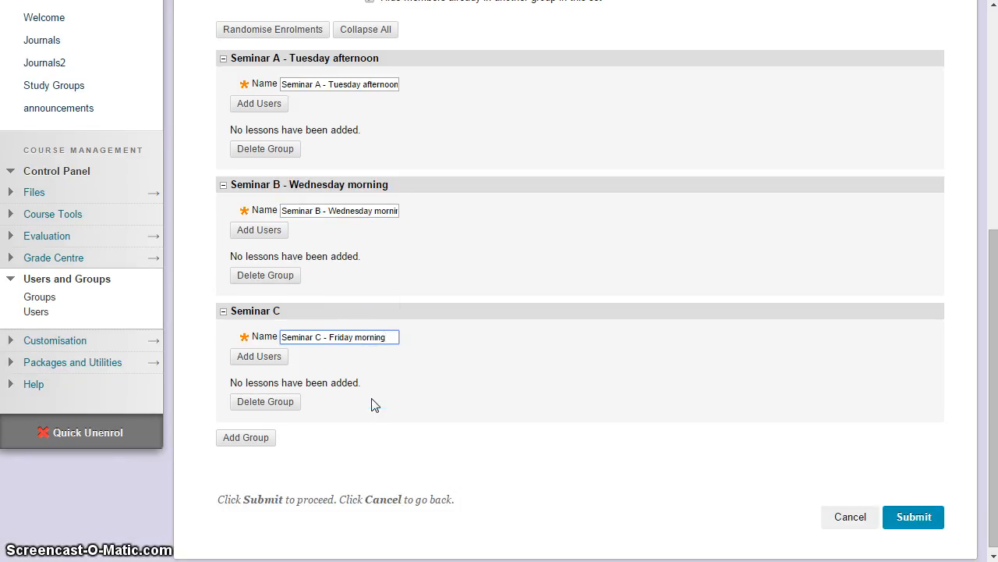
{"action": "scroll", "coordinate": [343, 312], "scroll_direction": "up", "scroll_amount": 1}
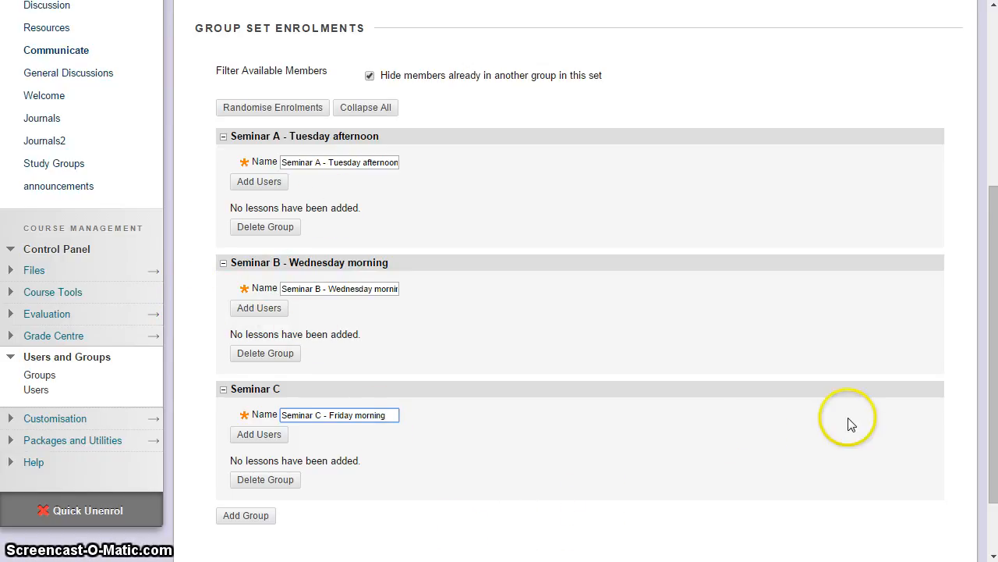
{"action": "scroll", "coordinate": [847, 425], "scroll_direction": "down", "scroll_amount": 1}
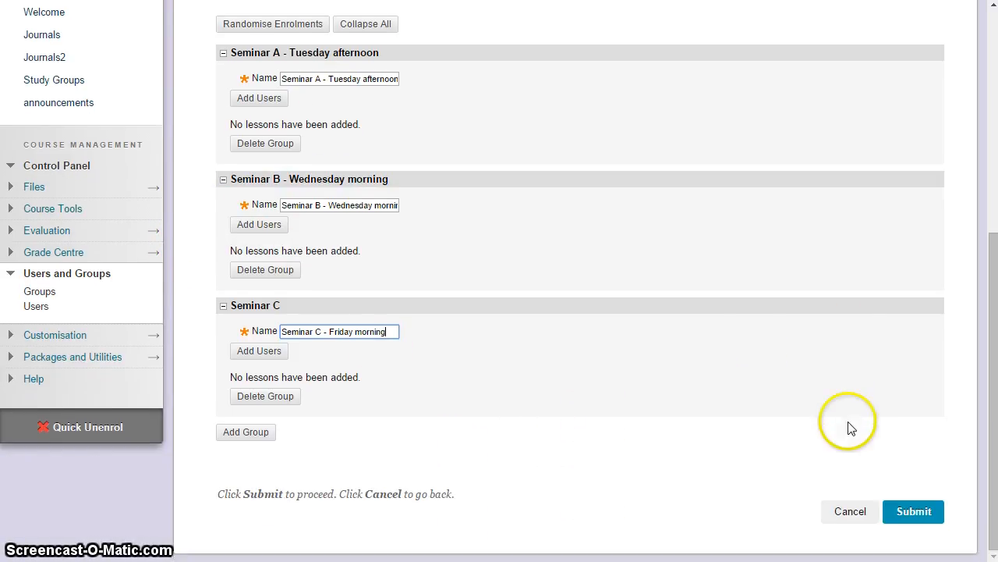
{"action": "left_click", "coordinate": [921, 516]}
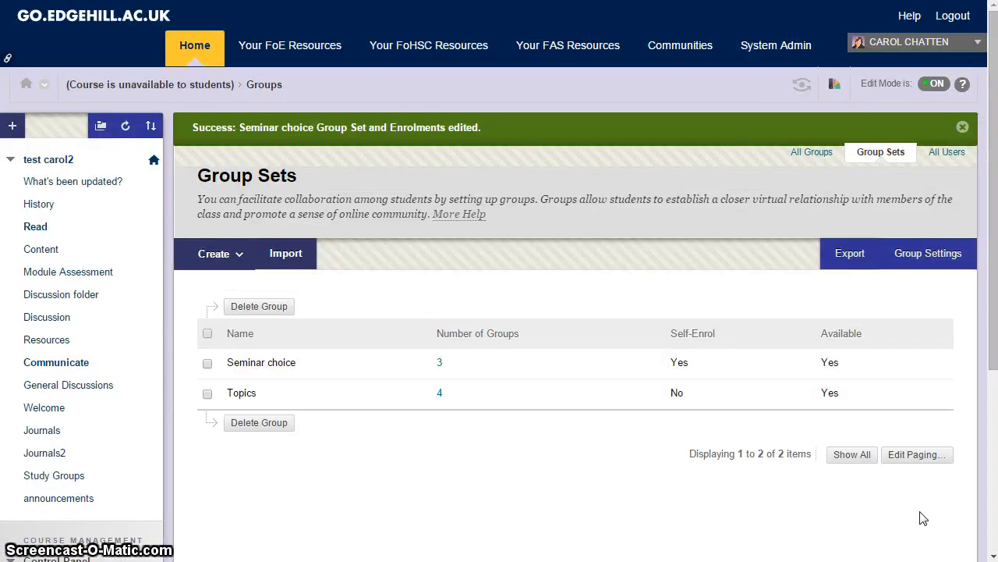
Add a tool link named "Seminar Sign up" of type Groups to the course menu and make it available to users.
{"action": "left_click", "coordinate": [13, 126]}
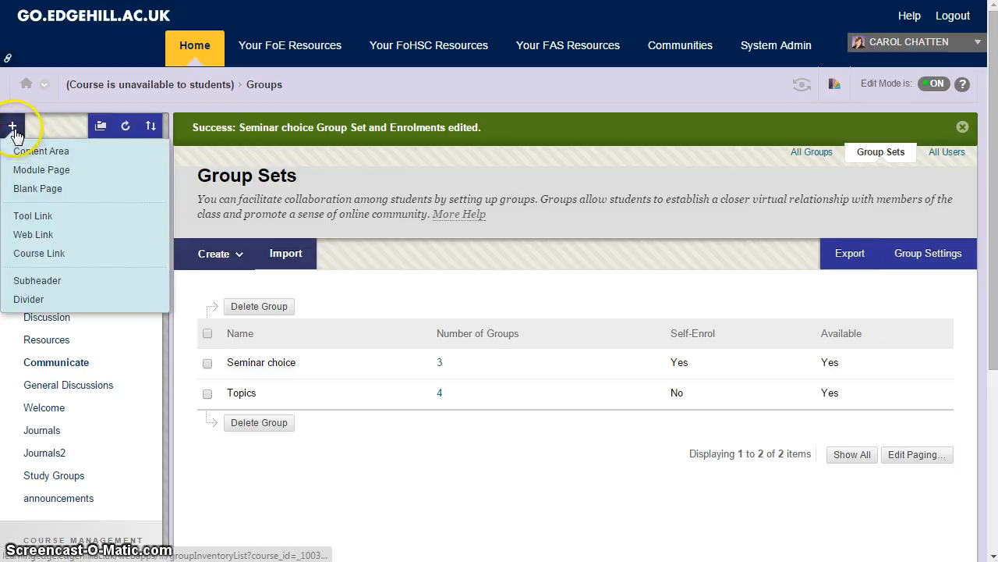
{"action": "left_click", "coordinate": [43, 217]}
{"action": "left_click", "coordinate": [144, 178]}
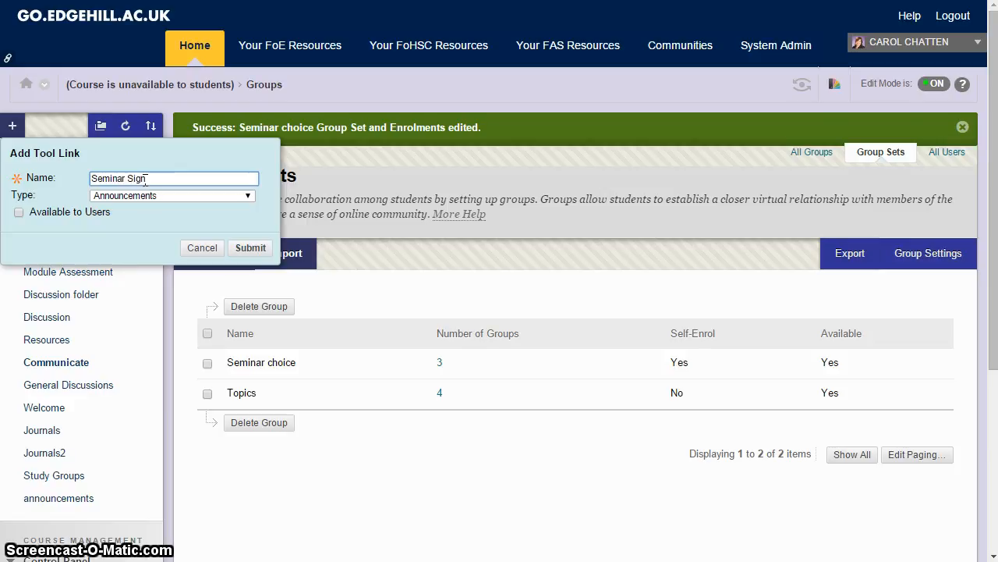
{"action": "type", "text": "Seminar Sign up"}
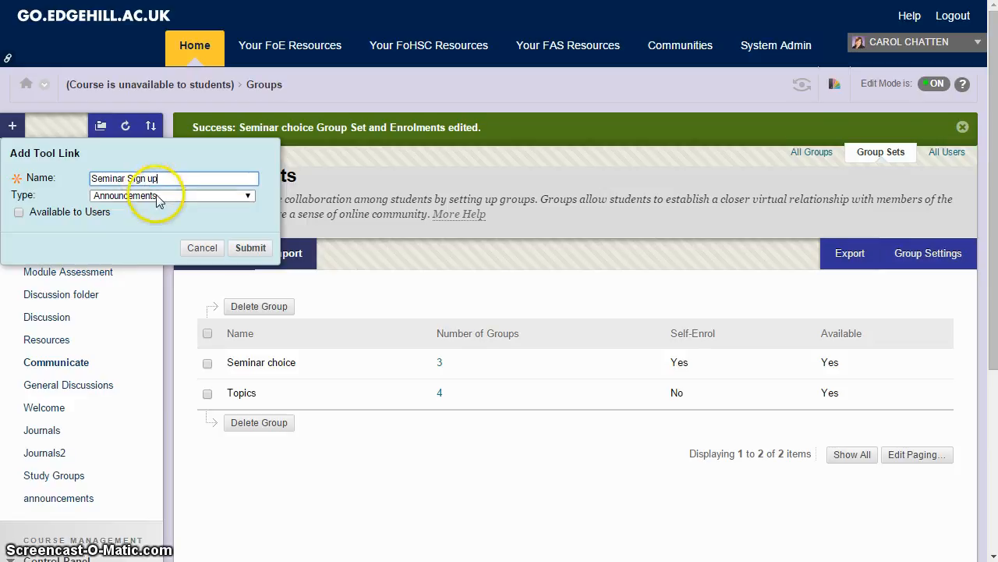
{"action": "left_click", "coordinate": [156, 196]}
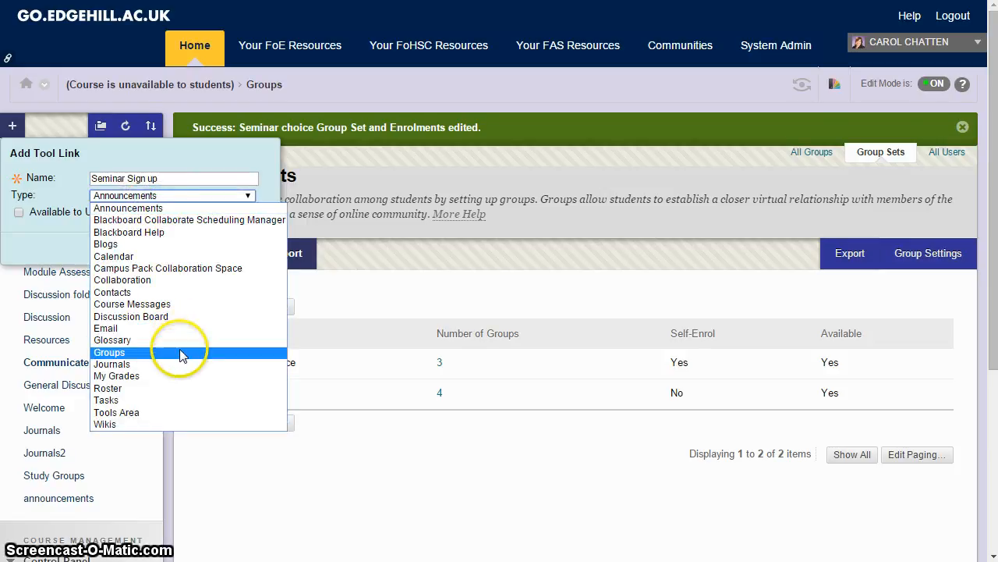
{"action": "left_click", "coordinate": [156, 352]}
{"action": "left_click", "coordinate": [19, 213]}
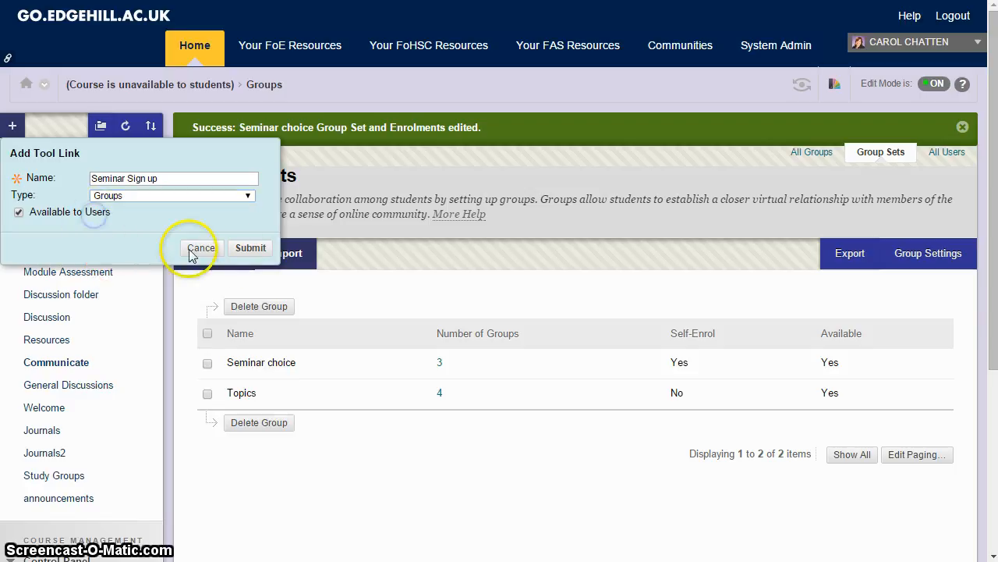
{"action": "left_click", "coordinate": [250, 247]}
{"action": "left_click", "coordinate": [241, 254]}
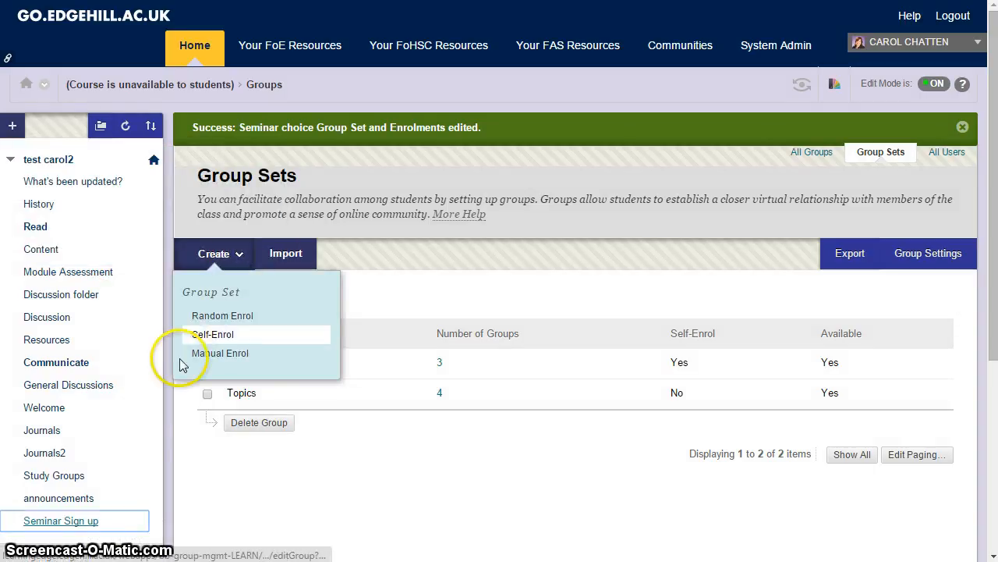
Open the Seminar Sign up link and view the groups and their sign-up options with Edit Mode off.
{"action": "left_click", "coordinate": [84, 527]}
{"action": "scroll", "coordinate": [84, 527], "scroll_direction": "down", "scroll_amount": 1}
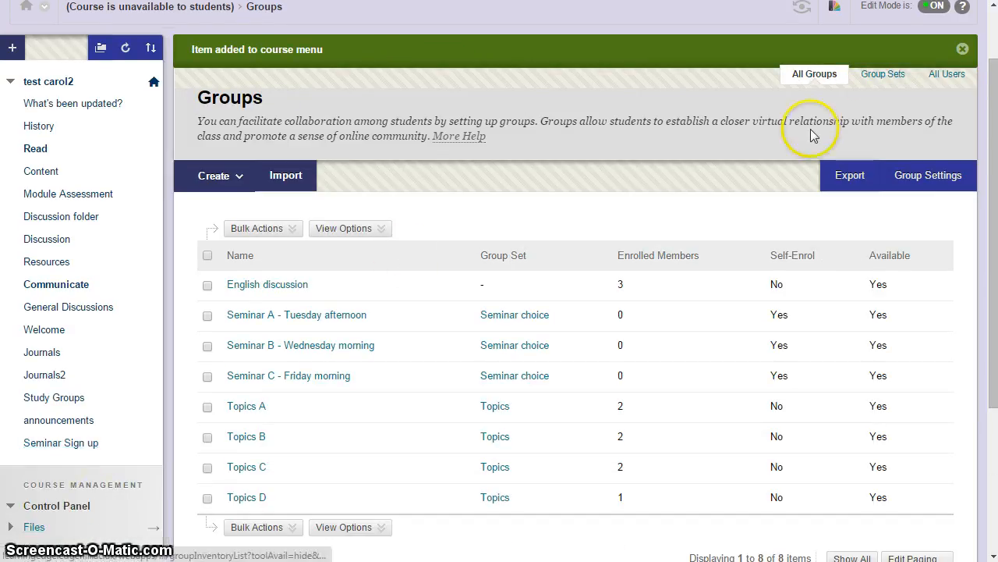
{"action": "scroll", "coordinate": [640, 390], "scroll_direction": "up", "scroll_amount": 1}
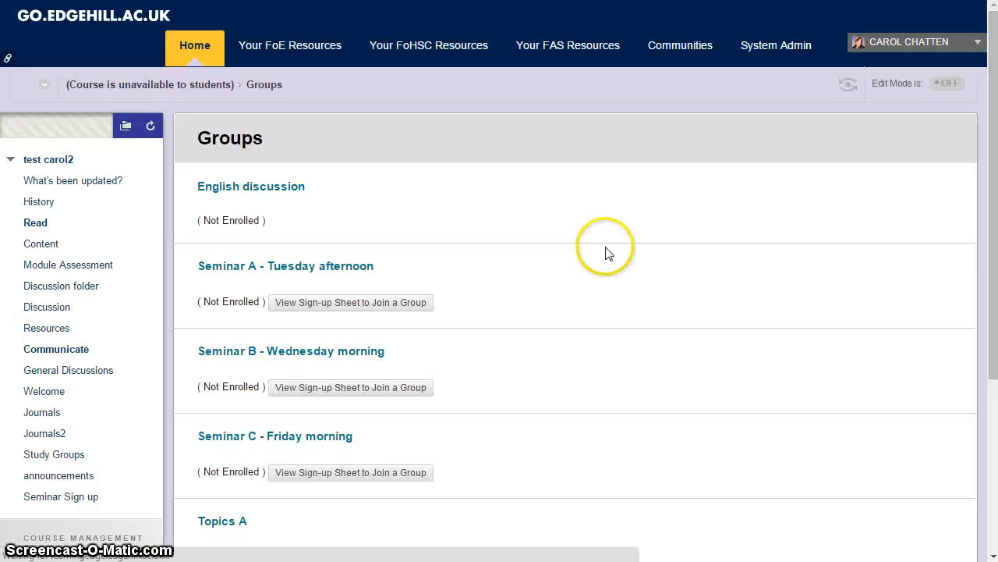
{"action": "scroll", "coordinate": [500, 295], "scroll_direction": "down", "scroll_amount": 1}
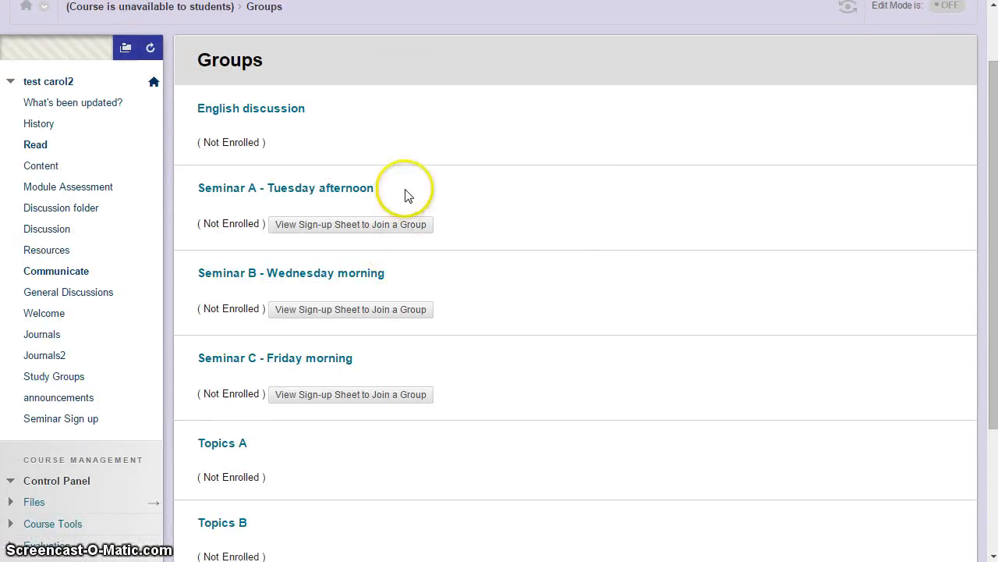